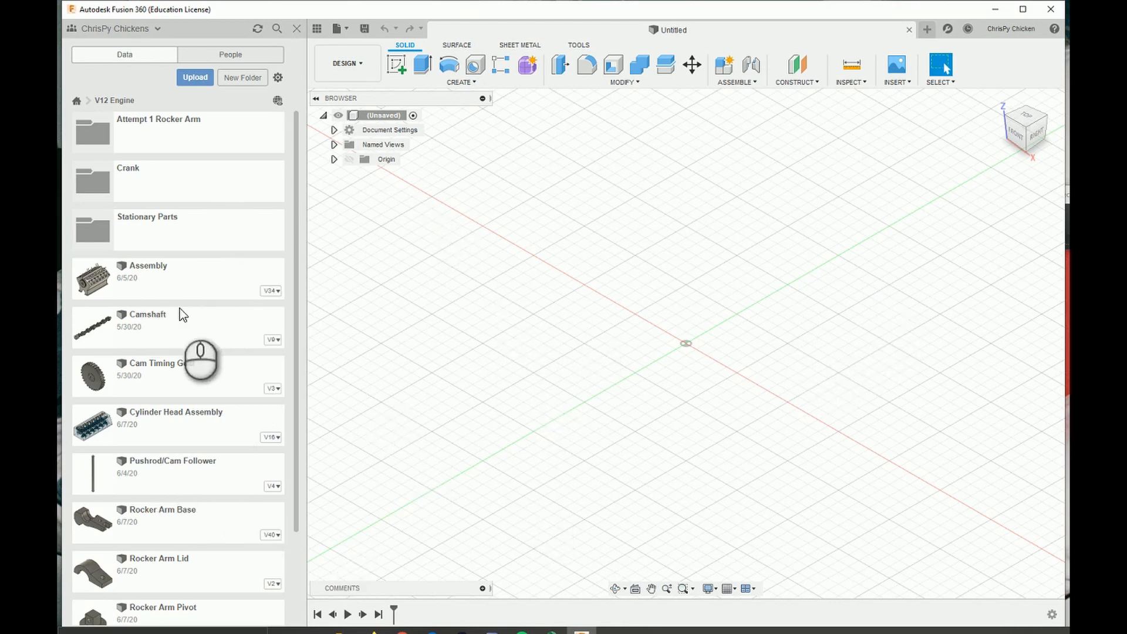
Open the Assembly design from the V12 Engine project and inspect the engine block from above, from the side and from underneath.
{"action": "left_click", "coordinate": [179, 282]}
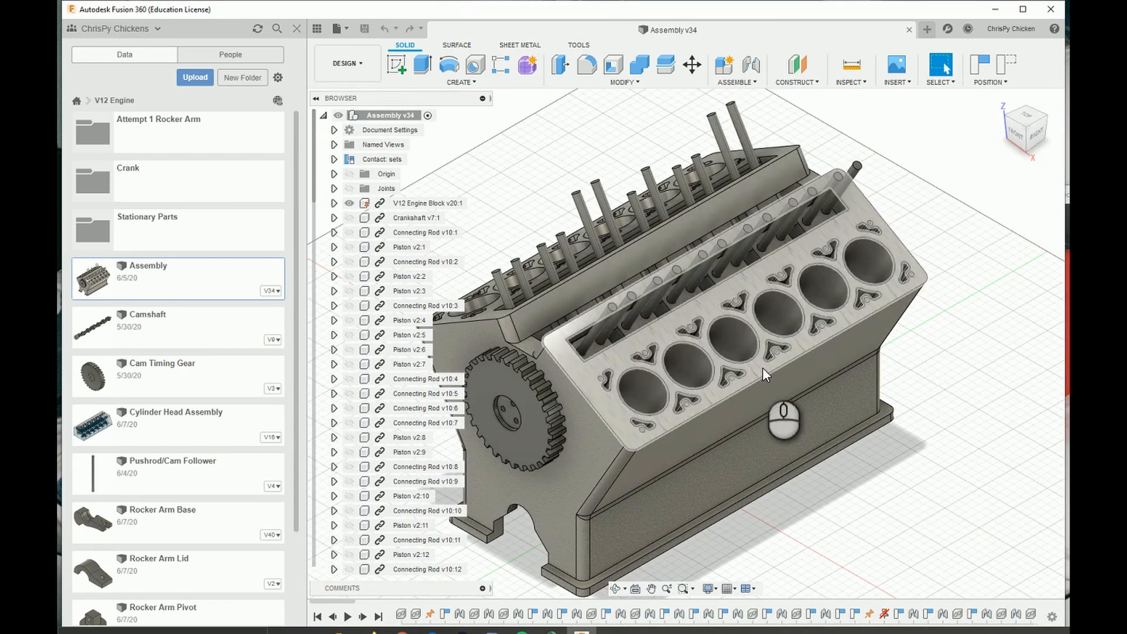
{"action": "middle_click_drag", "start_coordinate": [582, 475], "coordinate": [674, 427]}
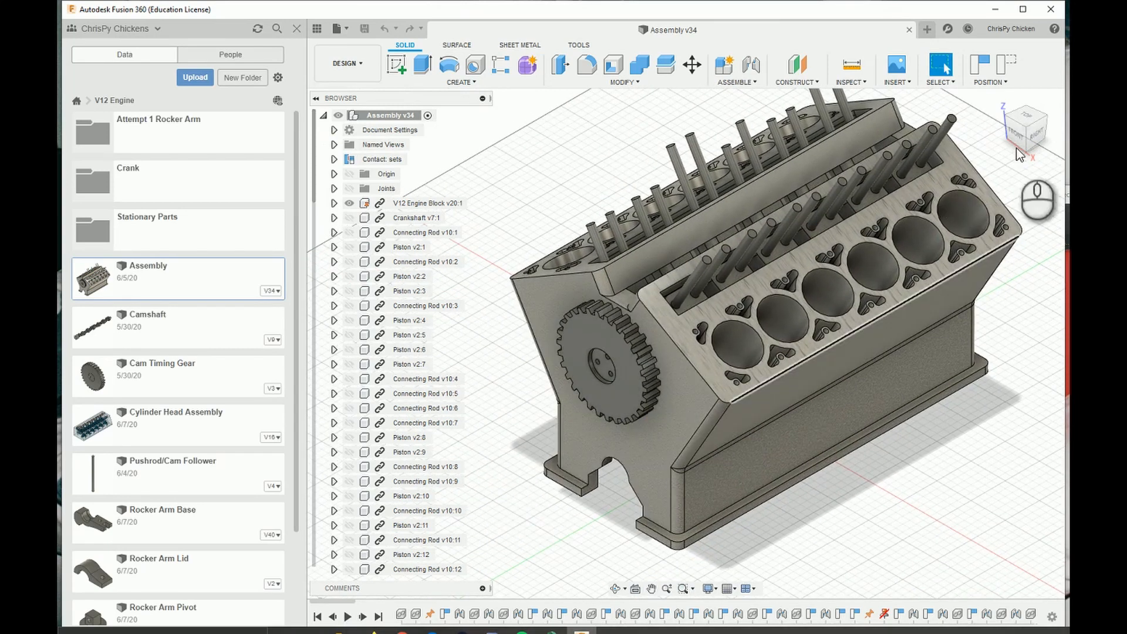
{"action": "left_click_drag", "start_coordinate": [1016, 147], "coordinate": [1023, 30]}
{"action": "left_click", "coordinate": [412, 218]}
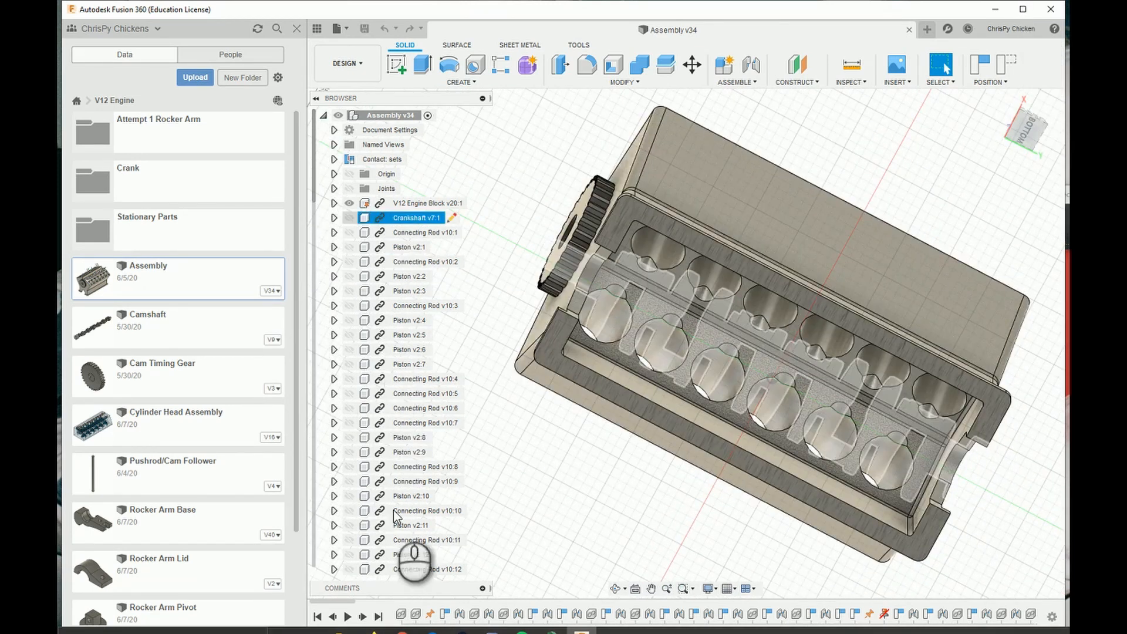
{"action": "key", "text": "Escape"}
{"action": "left_click", "coordinate": [1030, 154]}
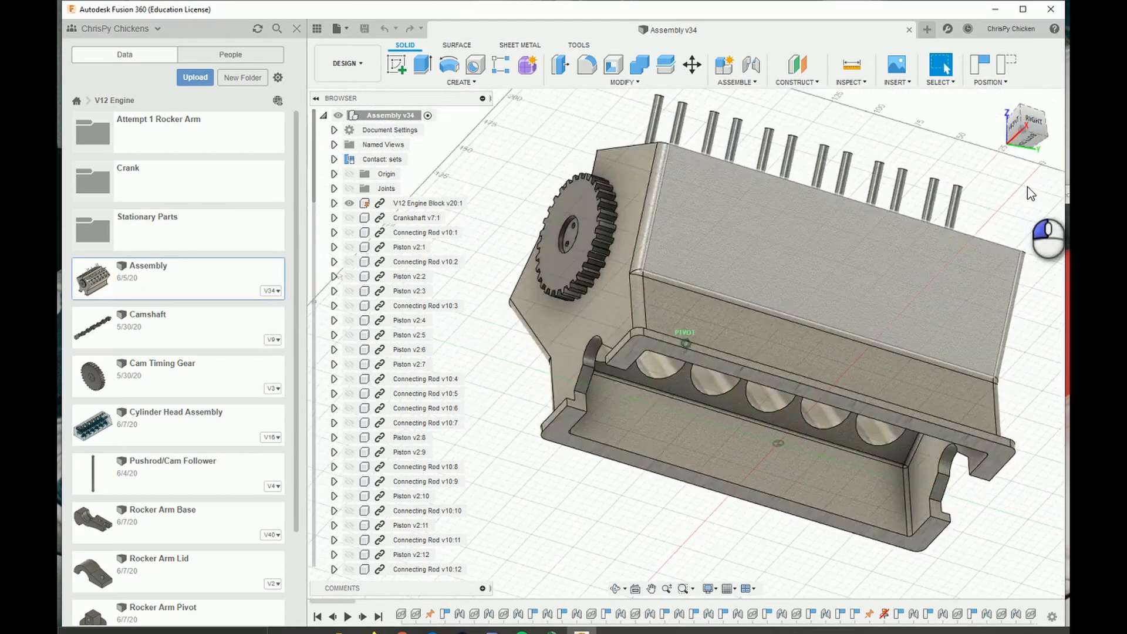
{"action": "left_click_drag", "start_coordinate": [1030, 194], "coordinate": [1022, 149]}
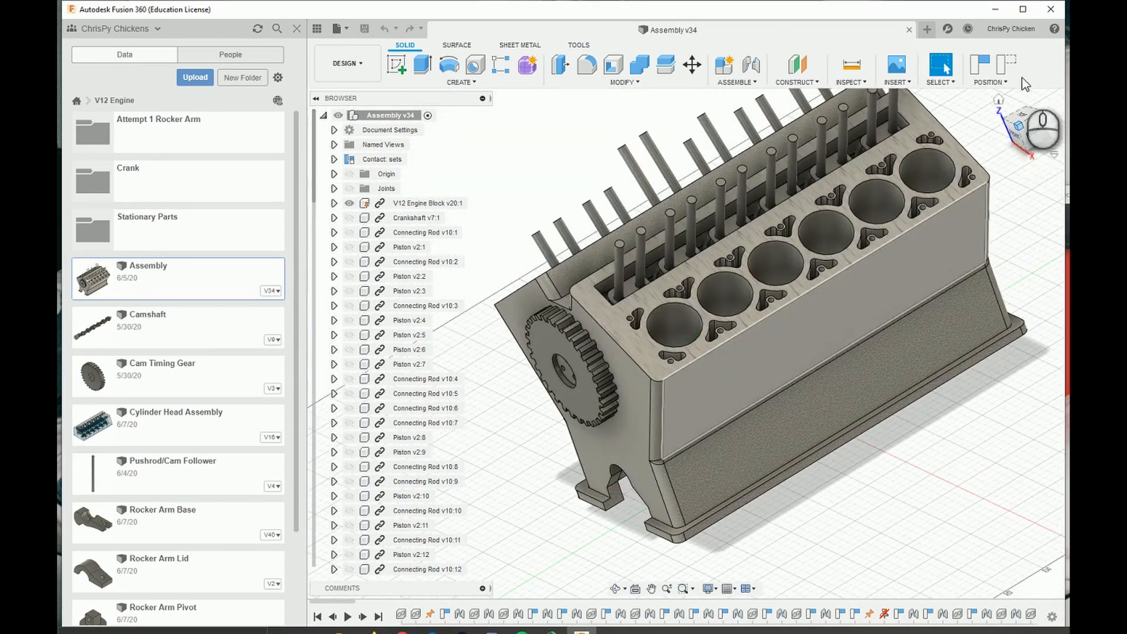
{"action": "left_click", "coordinate": [1019, 131]}
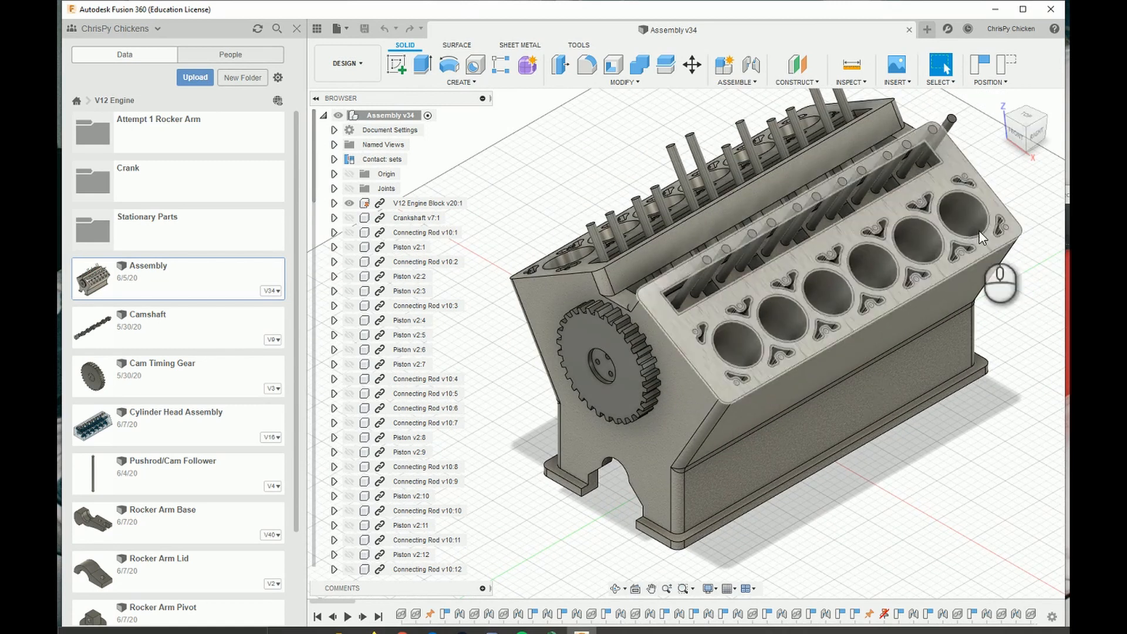
Open !Cylinder head Bank 1 from the Stationary Parts folder, examine its side openings and rocker slots, and close it.
{"action": "left_click", "coordinate": [180, 231]}
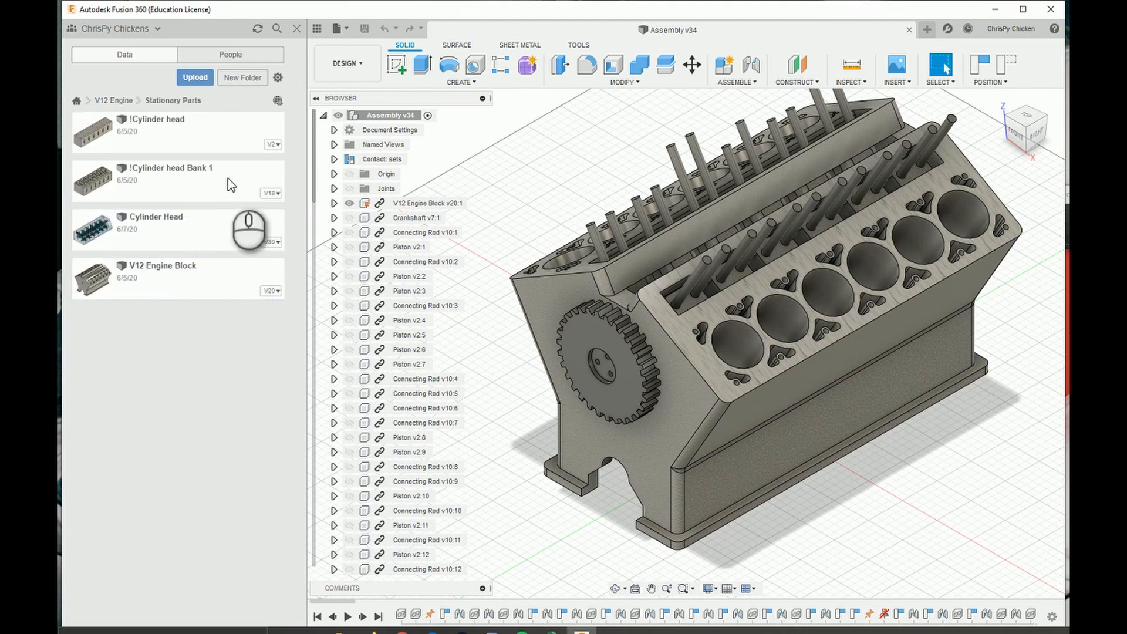
{"action": "left_click", "coordinate": [187, 182]}
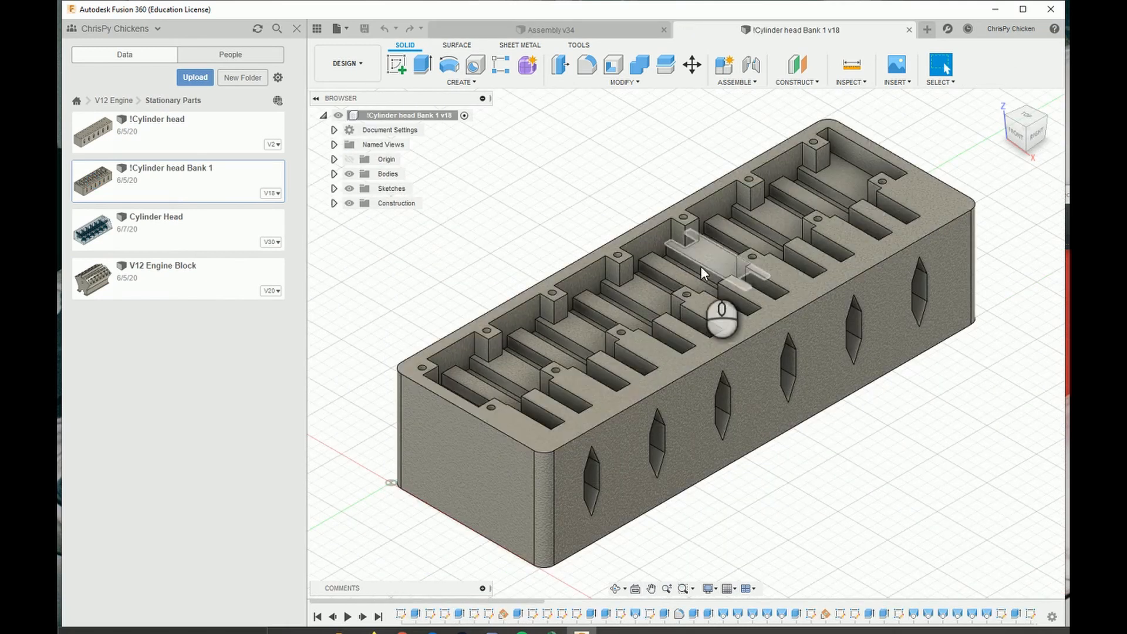
{"action": "left_click", "coordinate": [1024, 122]}
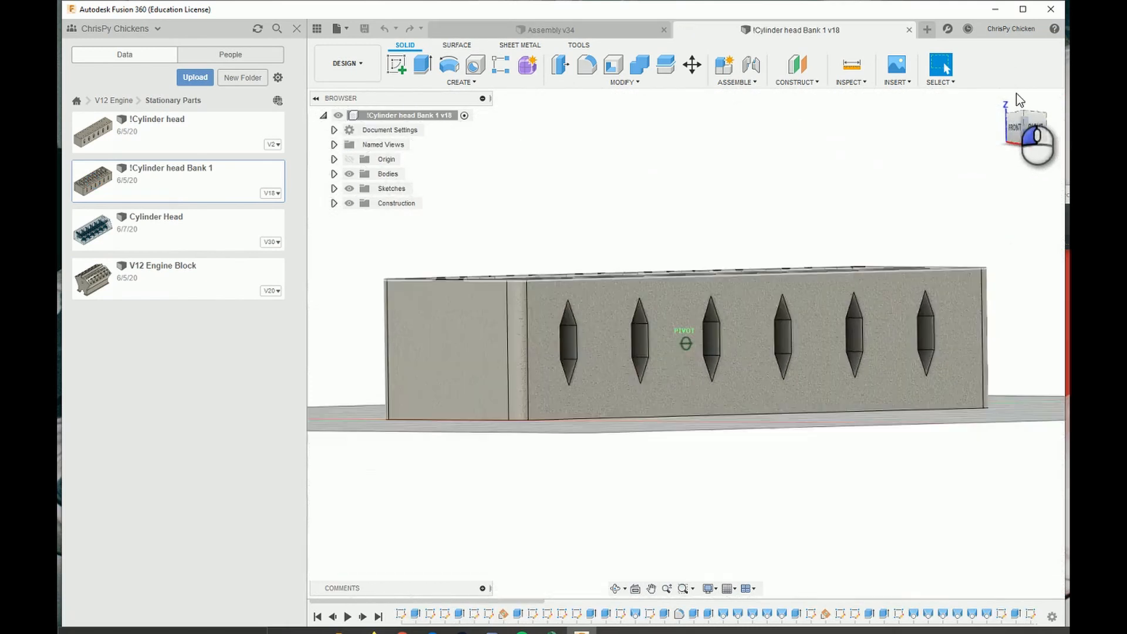
{"action": "left_click_drag", "start_coordinate": [1020, 100], "coordinate": [582, 234]}
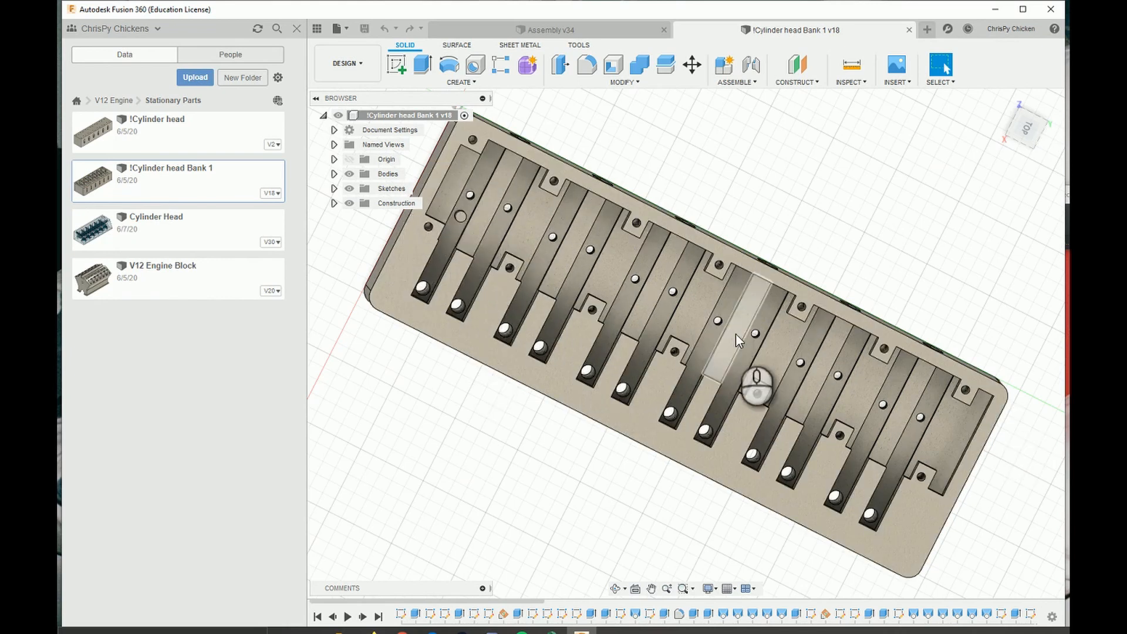
{"action": "mouse_move", "coordinate": [1024, 120]}
{"action": "left_mouse_down"}
{"action": "mouse_move", "coordinate": [1022, 95]}
{"action": "mouse_move", "coordinate": [1031, 127]}
{"action": "left_mouse_up"}
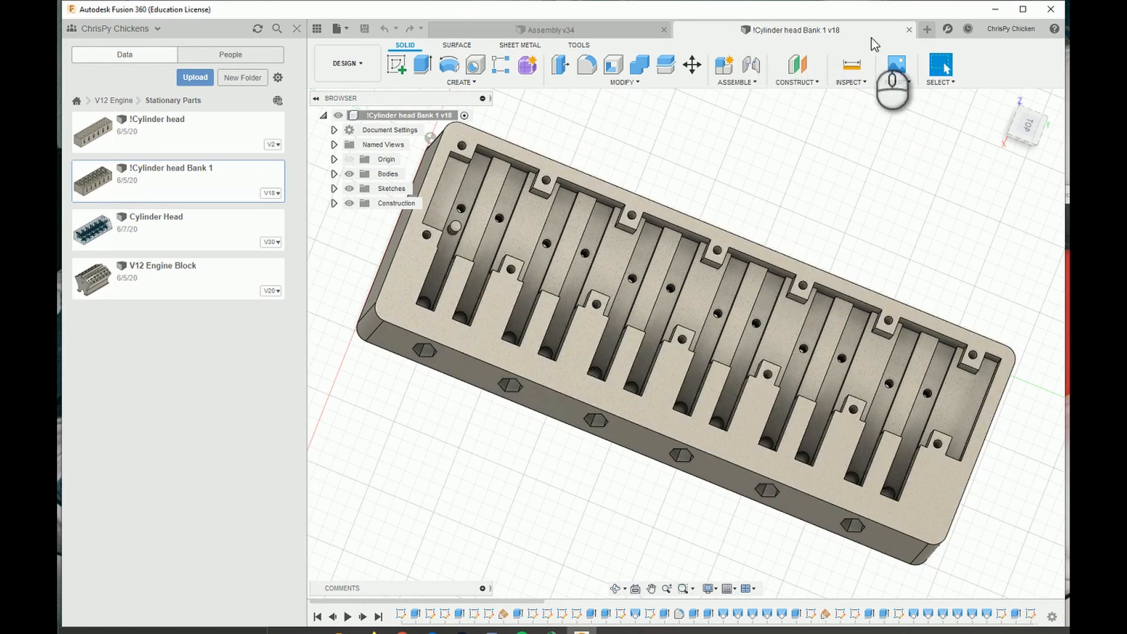
{"action": "left_click", "coordinate": [909, 31]}
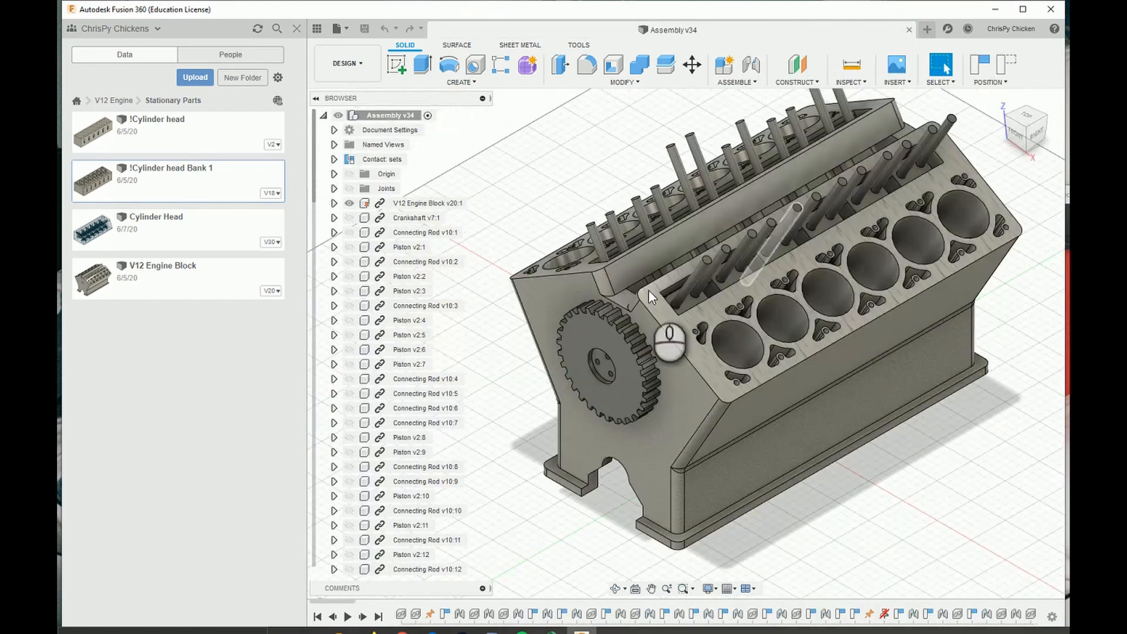
Open the Cylinder Head design from the Stationary Parts folder and switch it to the Render workspace.
{"action": "double_click", "coordinate": [188, 226]}
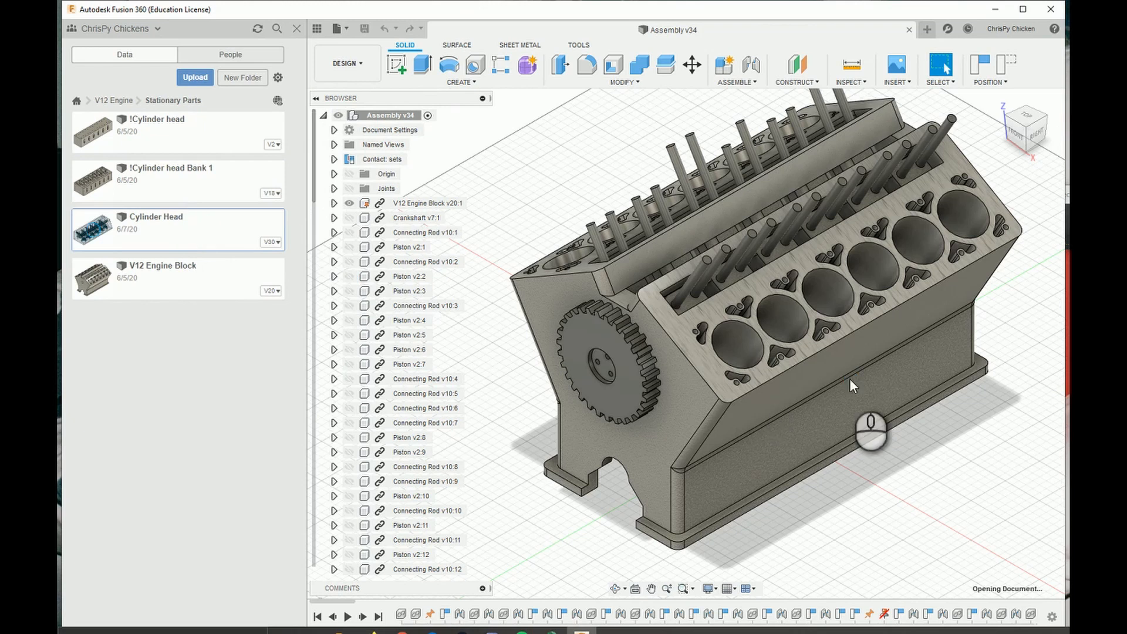
{"action": "left_click", "coordinate": [1020, 136]}
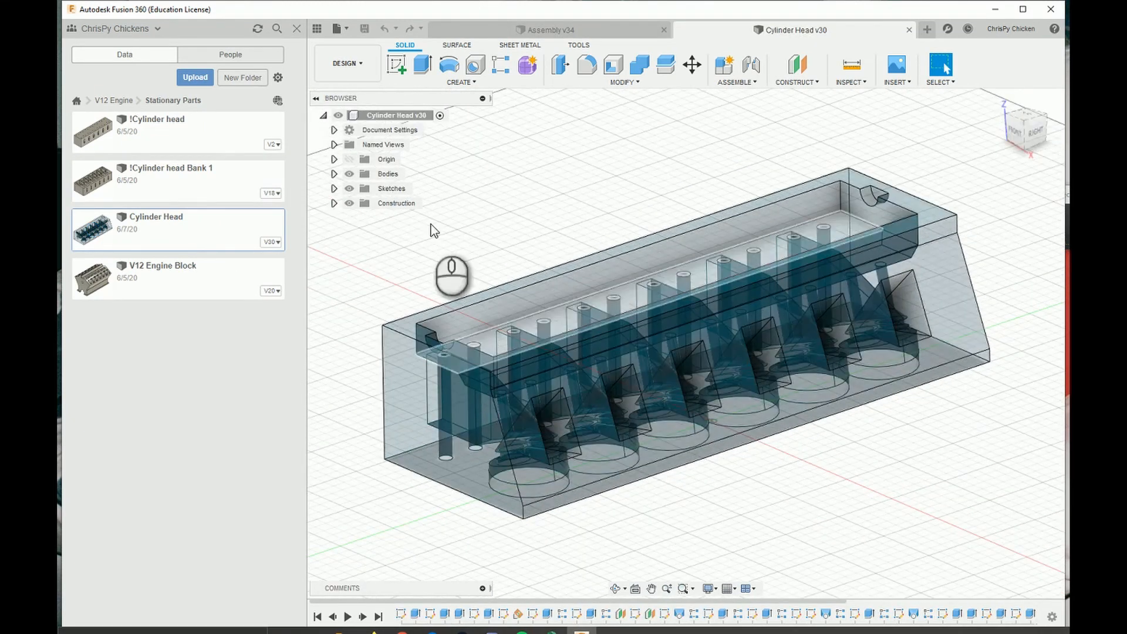
{"action": "left_click", "coordinate": [369, 64]}
{"action": "left_click", "coordinate": [352, 143]}
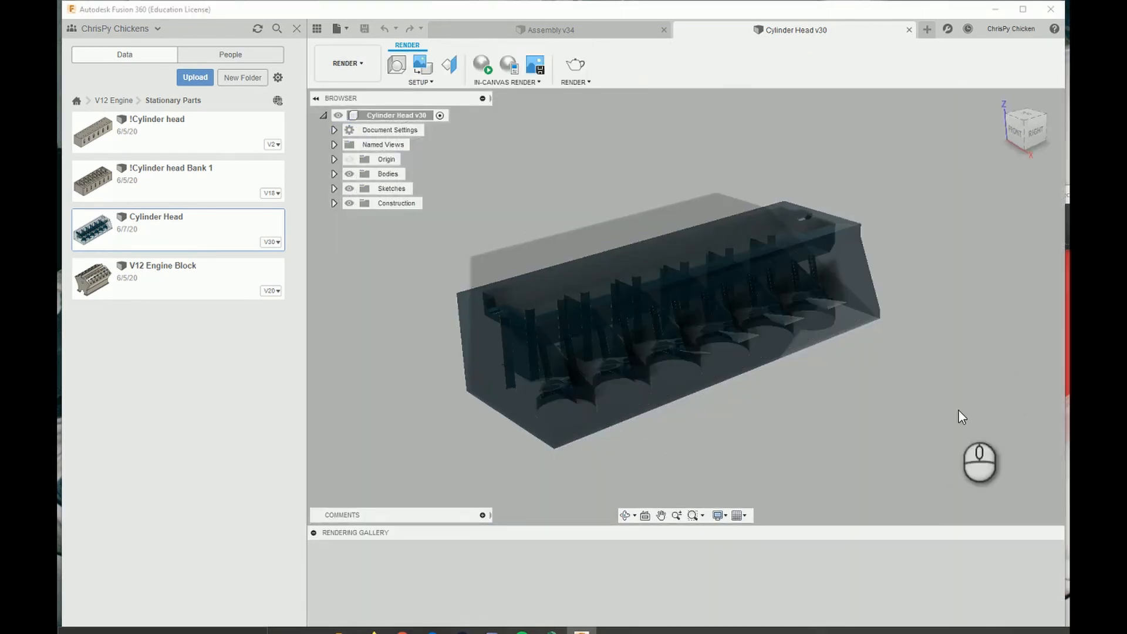
Apply the design's existing opaque metal appearance to the transparent cylinder head body and return to the Design workspace.
{"action": "left_click", "coordinate": [422, 83]}
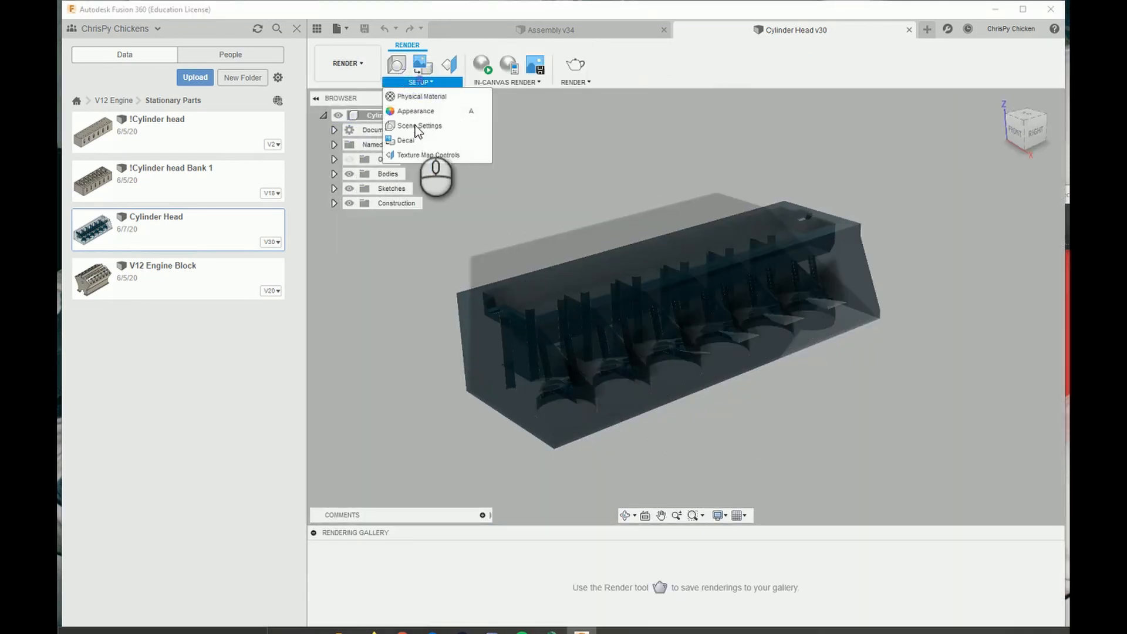
{"action": "left_click", "coordinate": [417, 111]}
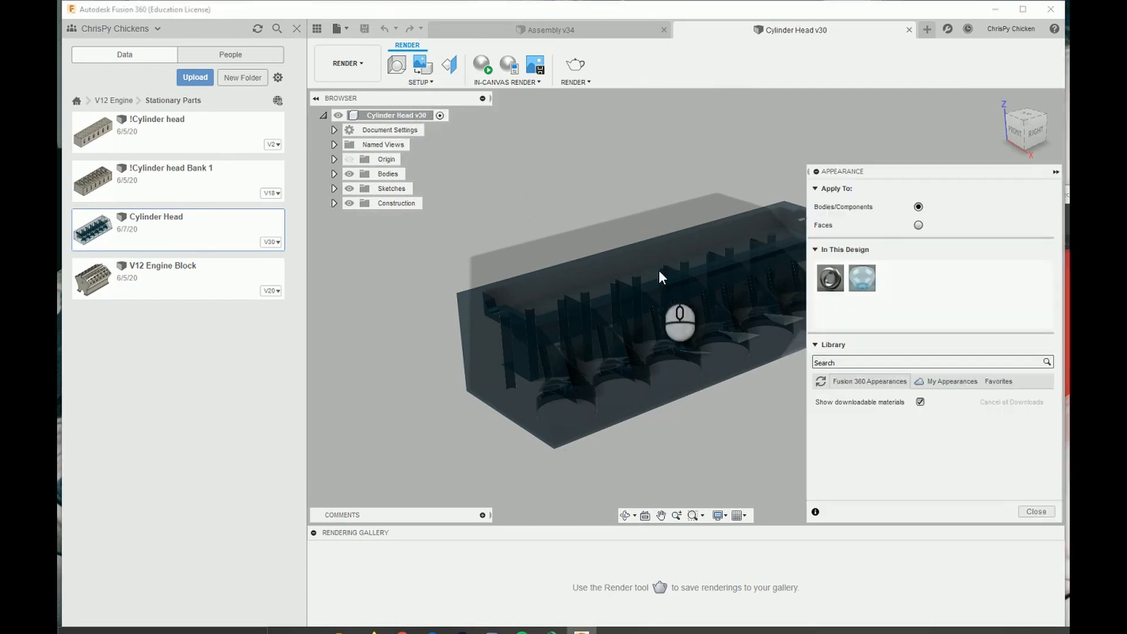
{"action": "left_click_drag", "start_coordinate": [830, 278], "coordinate": [777, 259]}
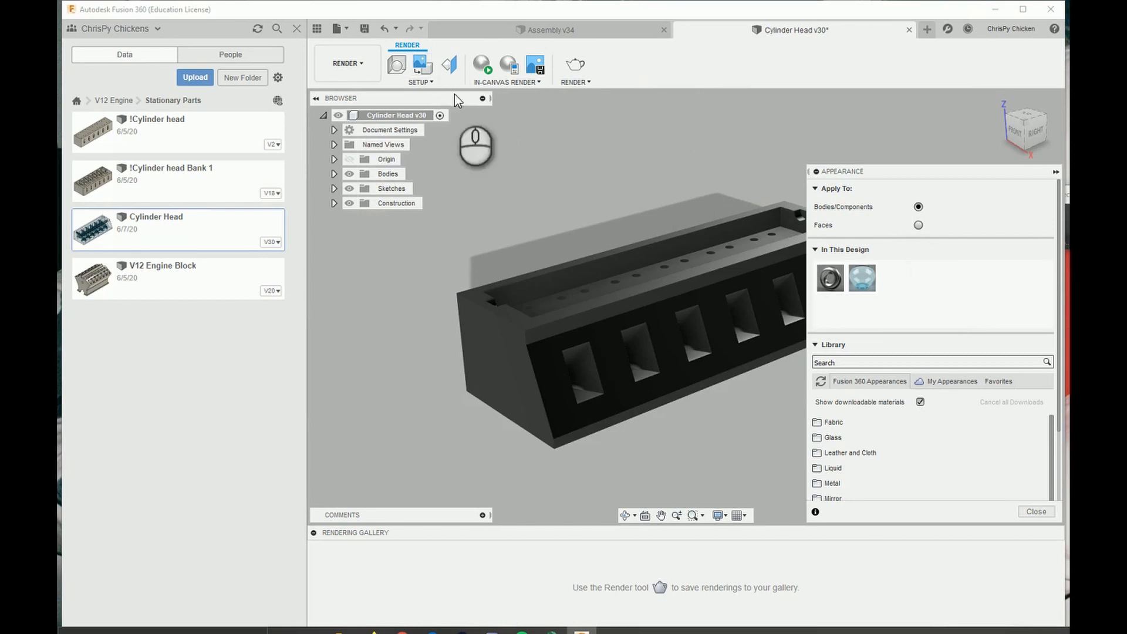
{"action": "left_click", "coordinate": [352, 63]}
{"action": "left_click", "coordinate": [348, 92]}
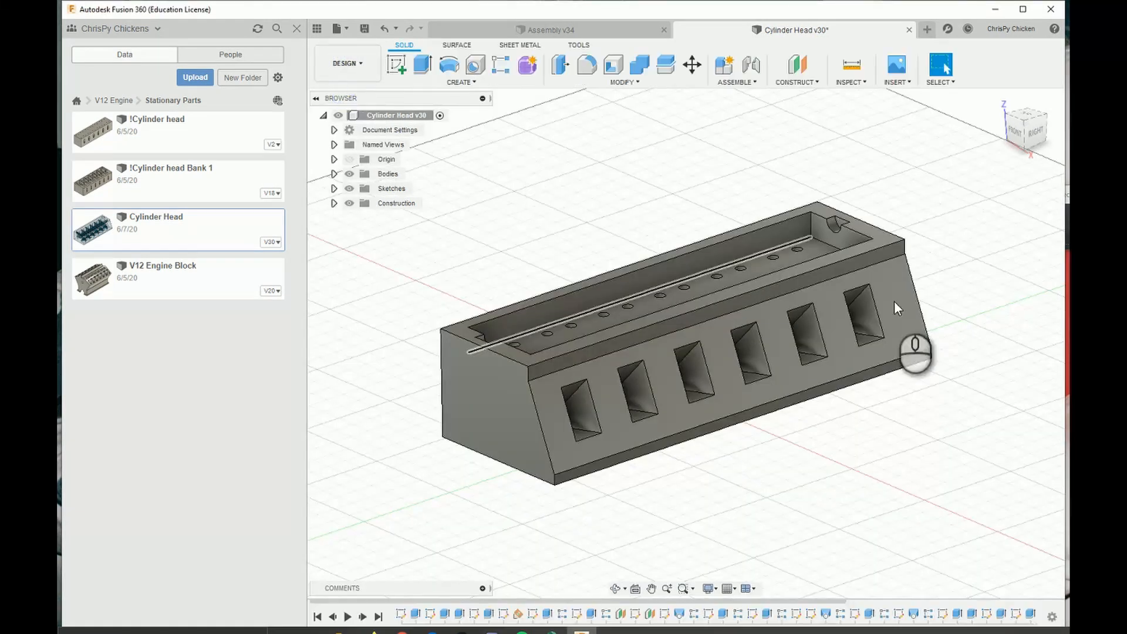
Inspect the cylinder head's outer shape, its sloped side with the port openings, and its front profile.
{"action": "mouse_move", "coordinate": [1013, 139]}
{"action": "left_mouse_down"}
{"action": "mouse_move", "coordinate": [1012, 187]}
{"action": "mouse_move", "coordinate": [1024, 176]}
{"action": "mouse_move", "coordinate": [974, 112]}
{"action": "mouse_move", "coordinate": [972, 54]}
{"action": "mouse_move", "coordinate": [988, 96]}
{"action": "mouse_move", "coordinate": [1051, 157]}
{"action": "mouse_move", "coordinate": [1061, 148]}
{"action": "mouse_move", "coordinate": [1016, 134]}
{"action": "left_mouse_up"}
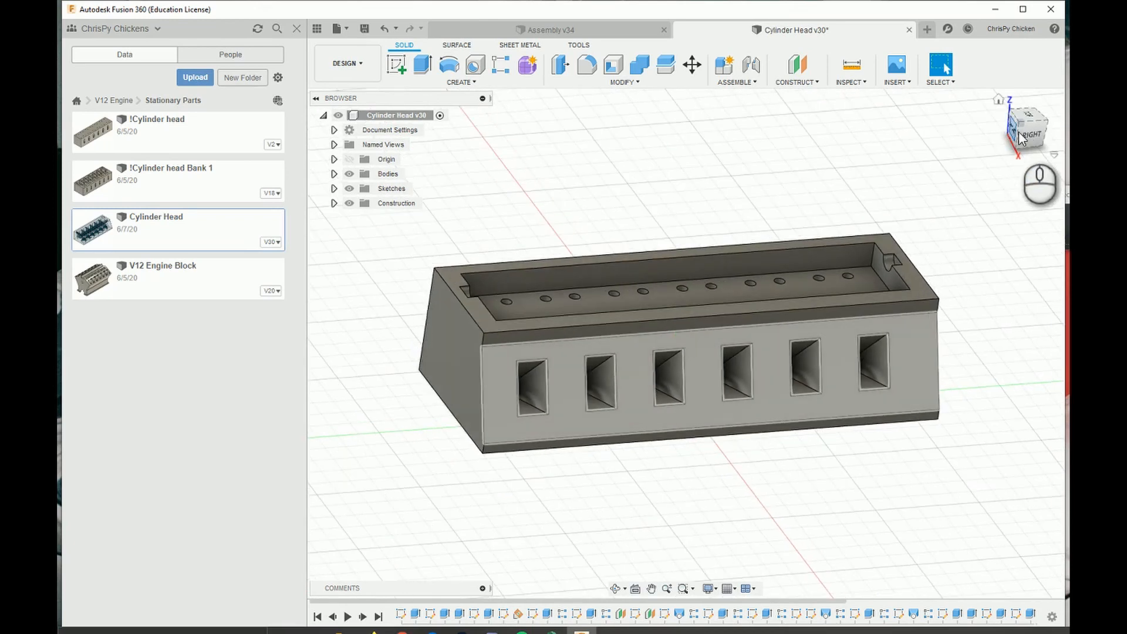
{"action": "left_click_drag", "start_coordinate": [1017, 136], "coordinate": [1014, 154]}
{"action": "left_click", "coordinate": [1013, 147]}
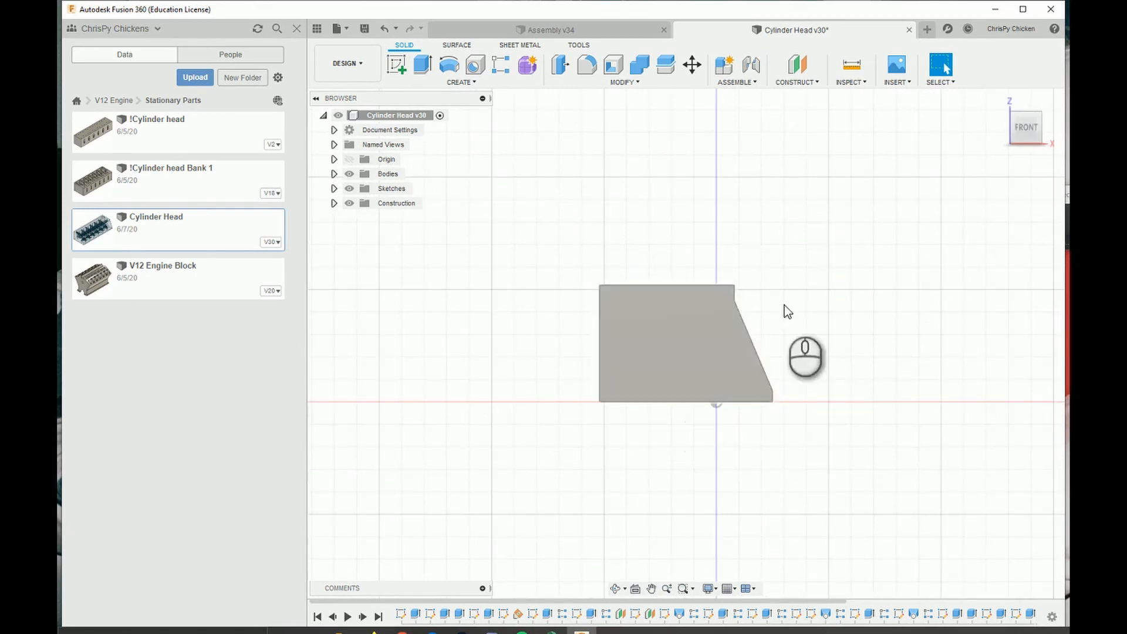
{"action": "left_click", "coordinate": [1026, 134]}
{"action": "left_click_drag", "start_coordinate": [1027, 137], "coordinate": [1016, 182]}
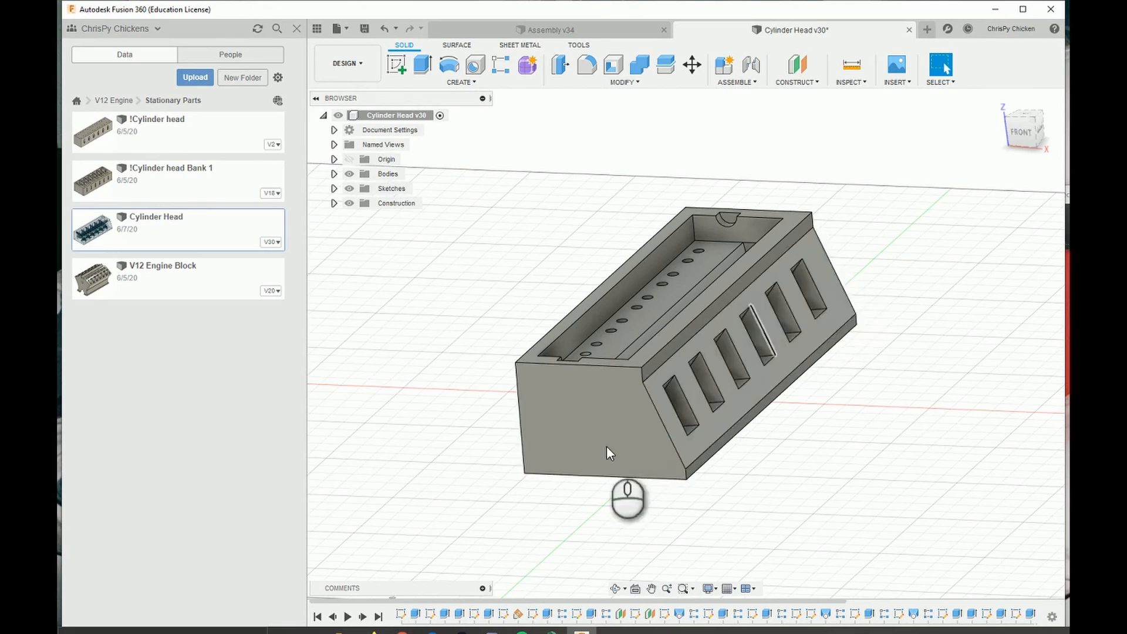
Examine the cylinder head's underside, including the combustion chambers, valve seats and pushrod holes, and compare it with the front profile.
{"action": "left_click_drag", "start_coordinate": [1018, 132], "coordinate": [1041, 148]}
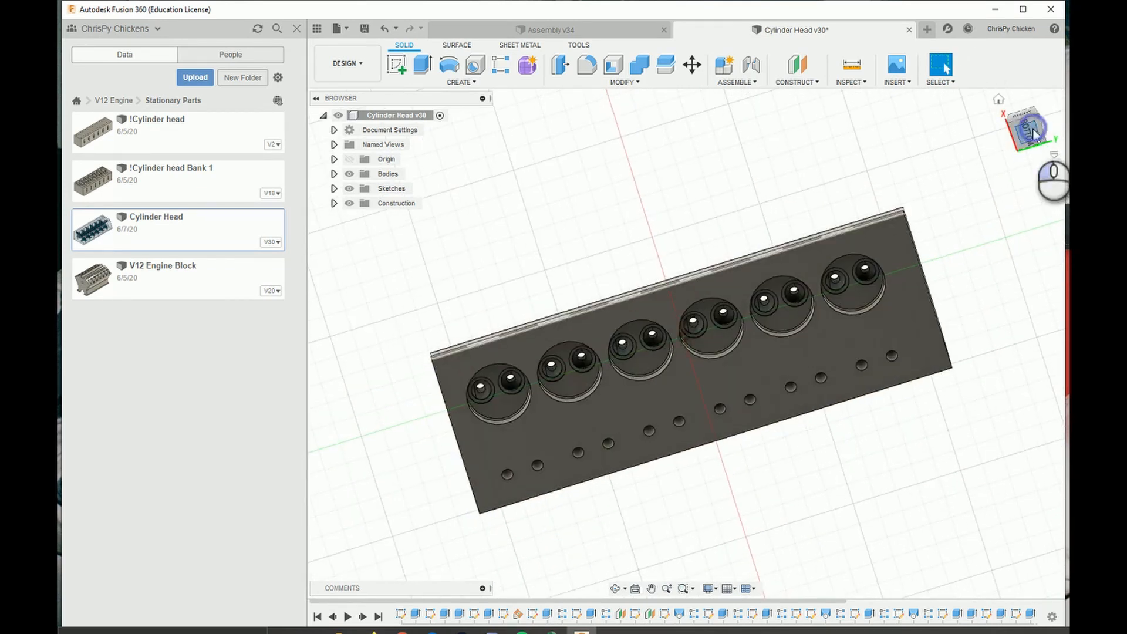
{"action": "left_click", "coordinate": [1036, 140]}
{"action": "scroll", "coordinate": [735, 298], "scroll_direction": "up", "scroll_amount": 5}
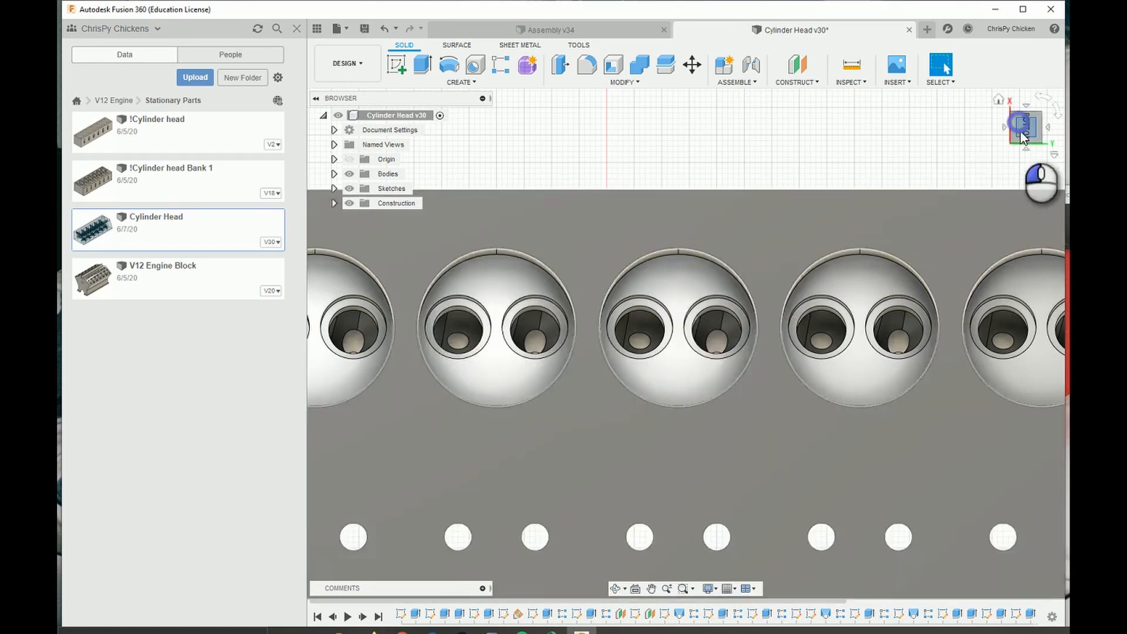
{"action": "left_click_drag", "start_coordinate": [1021, 132], "coordinate": [1025, 189]}
{"action": "left_click_drag", "start_coordinate": [1024, 122], "coordinate": [1042, 66]}
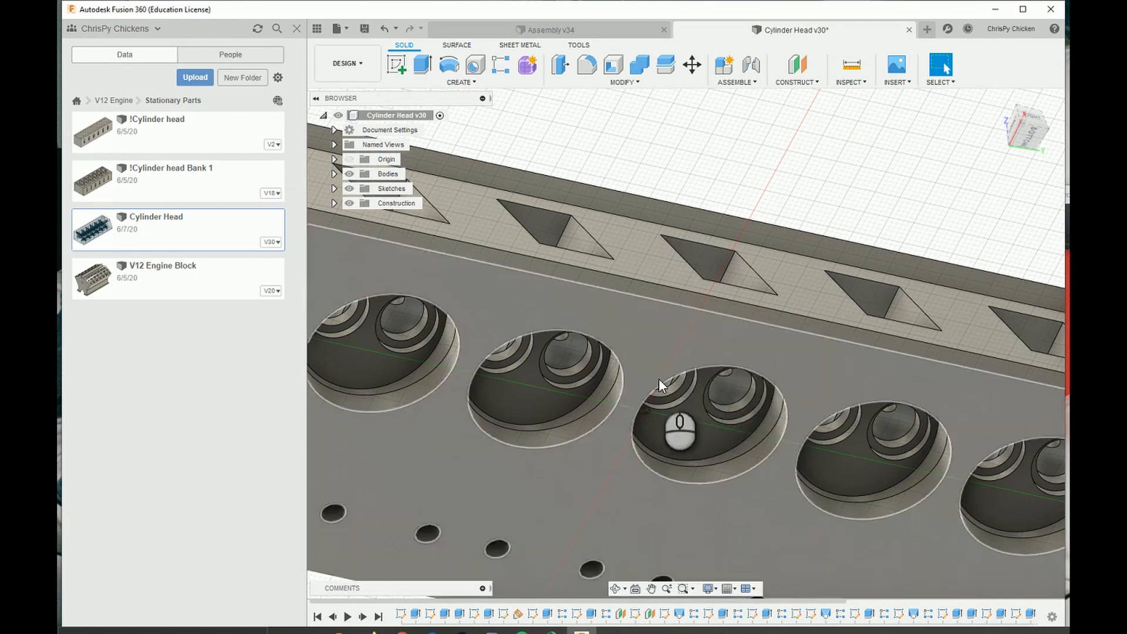
{"action": "left_click", "coordinate": [1015, 128]}
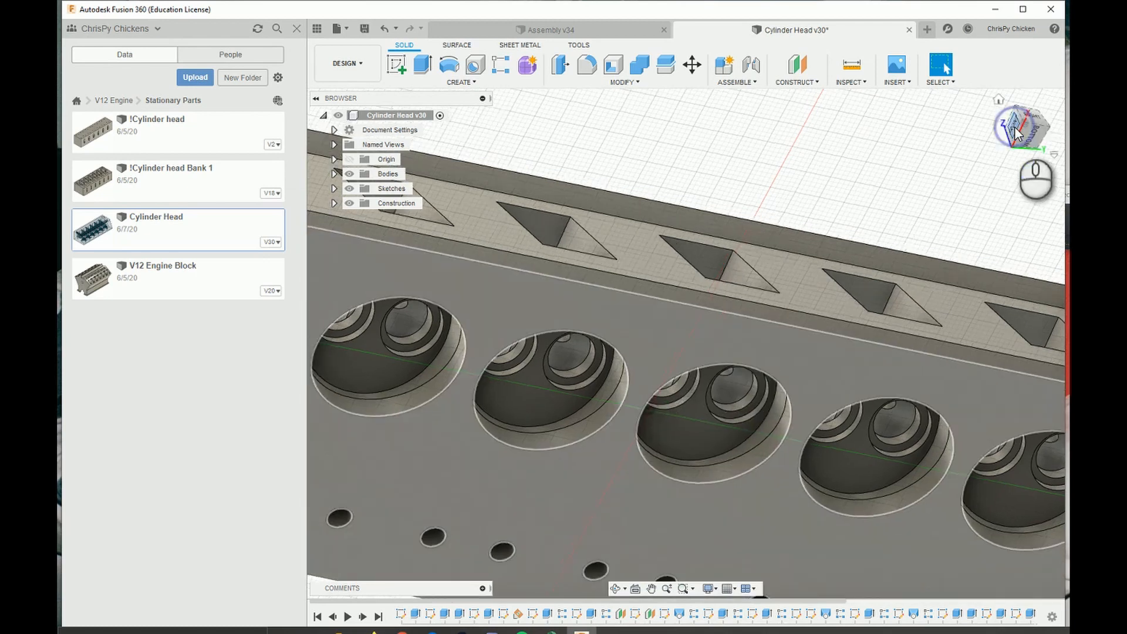
{"action": "left_click", "coordinate": [1041, 98]}
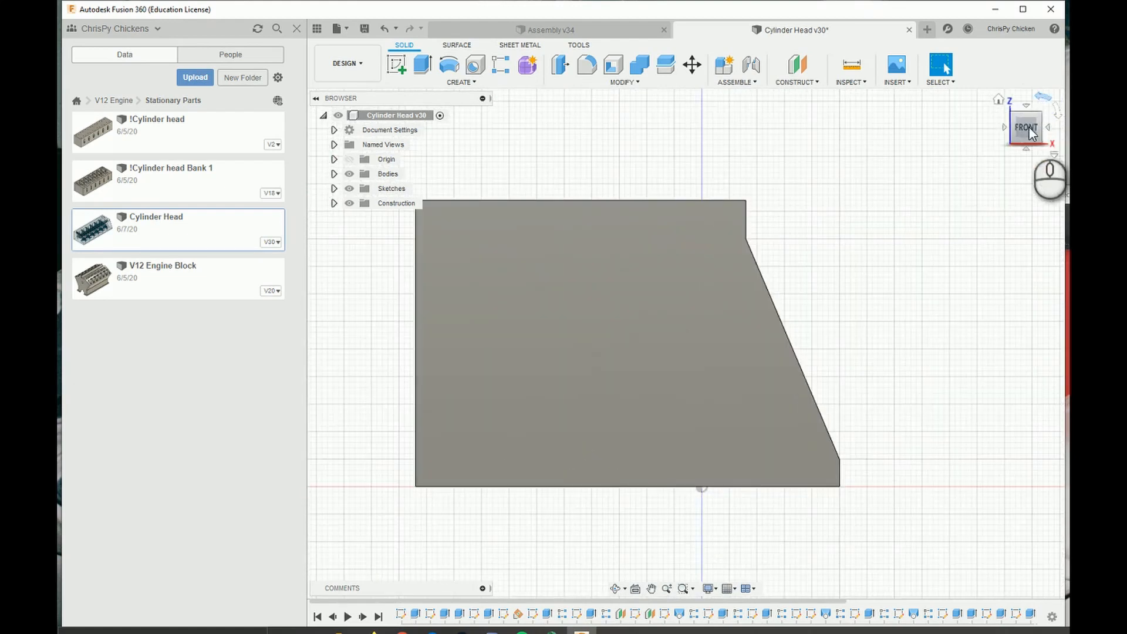
{"action": "left_click", "coordinate": [1024, 101]}
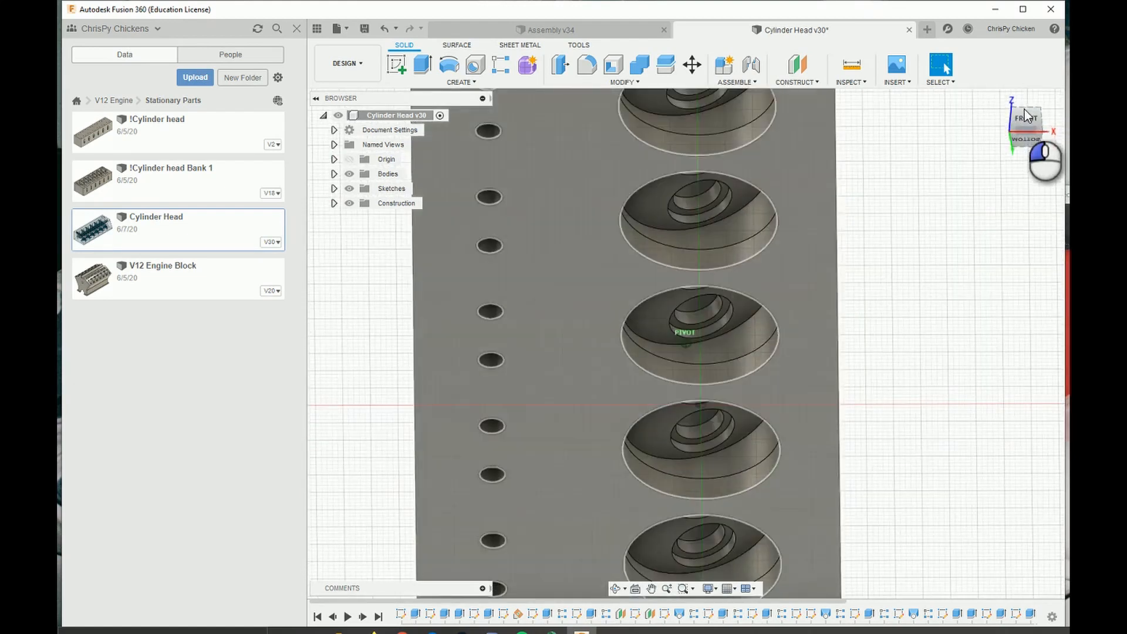
{"action": "left_click", "coordinate": [1024, 109]}
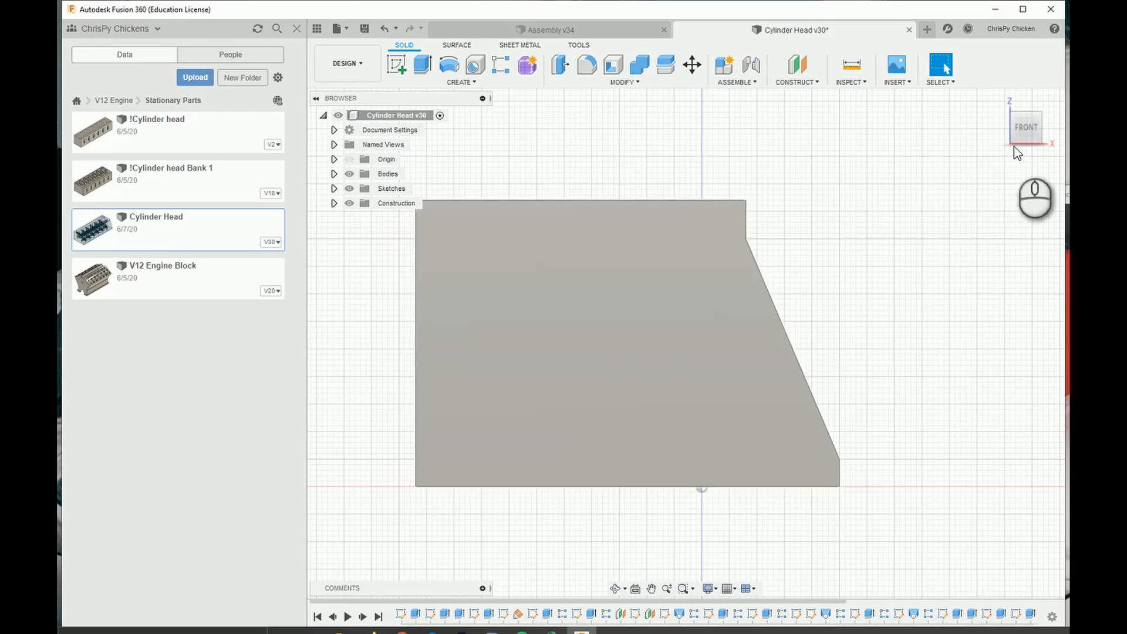
Examine the cylinder head's upper pocket, including the half-round notch in the far end wall, the rows of holes and the side ports.
{"action": "left_click", "coordinate": [1025, 111]}
{"action": "left_click_drag", "start_coordinate": [1014, 166], "coordinate": [1059, 156]}
{"action": "mouse_move", "coordinate": [1059, 155]}
{"action": "middle_mouse_down", "text": "shift"}
{"action": "mouse_move", "coordinate": [1017, 158]}
{"action": "mouse_move", "coordinate": [1021, 176]}
{"action": "mouse_move", "coordinate": [1025, 157]}
{"action": "mouse_move", "coordinate": [1014, 155]}
{"action": "middle_mouse_up", "text": "shift"}
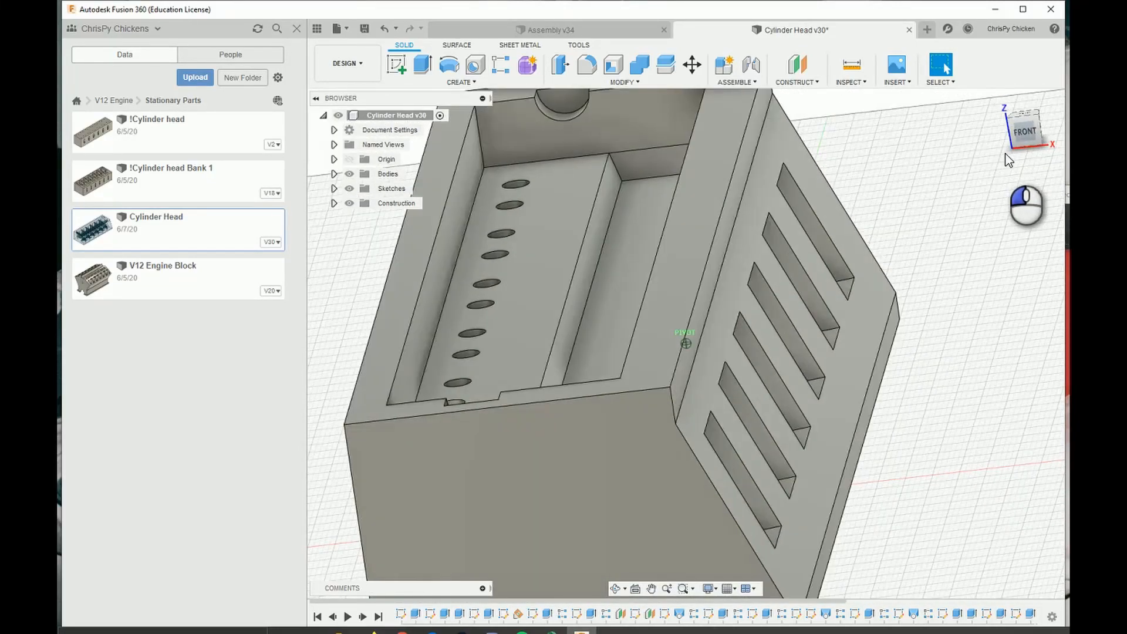
{"action": "left_click", "coordinate": [561, 120]}
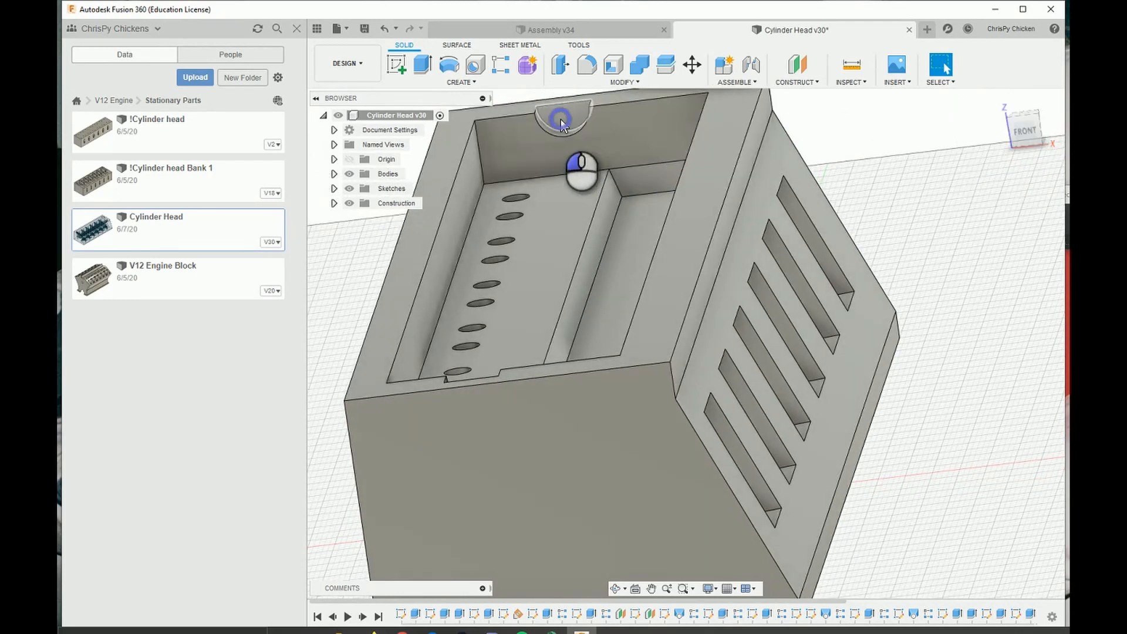
{"action": "left_click", "coordinate": [852, 122]}
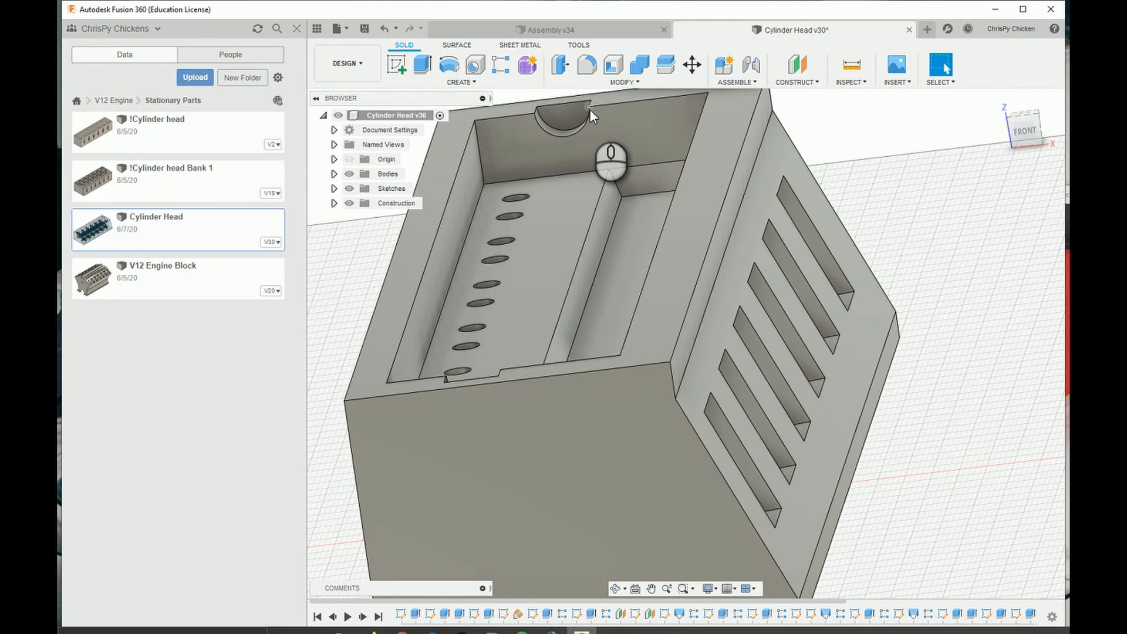
{"action": "left_click_drag", "start_coordinate": [1018, 149], "coordinate": [1019, 118]}
{"action": "left_click", "coordinate": [1019, 125]}
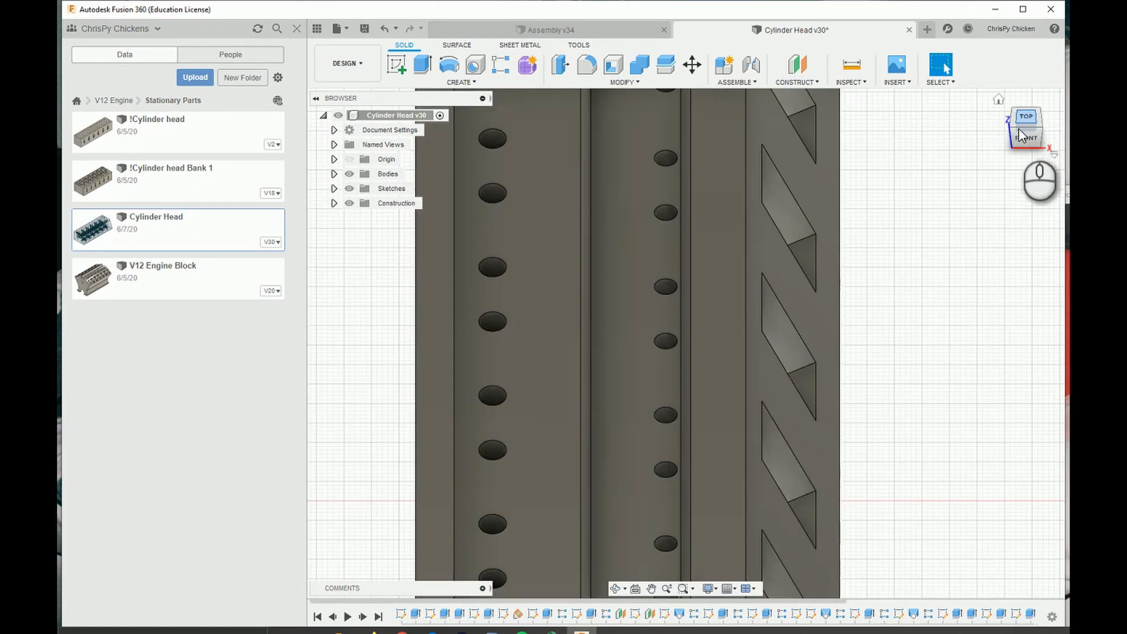
{"action": "left_click", "coordinate": [1027, 140]}
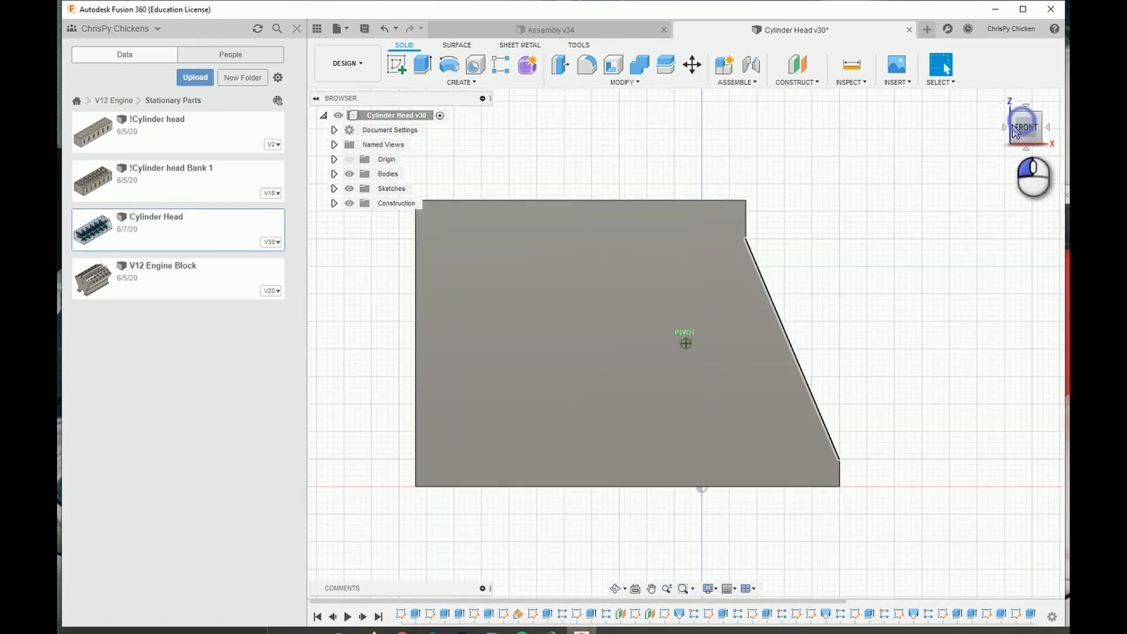
{"action": "left_click_drag", "start_coordinate": [1014, 130], "coordinate": [996, 146]}
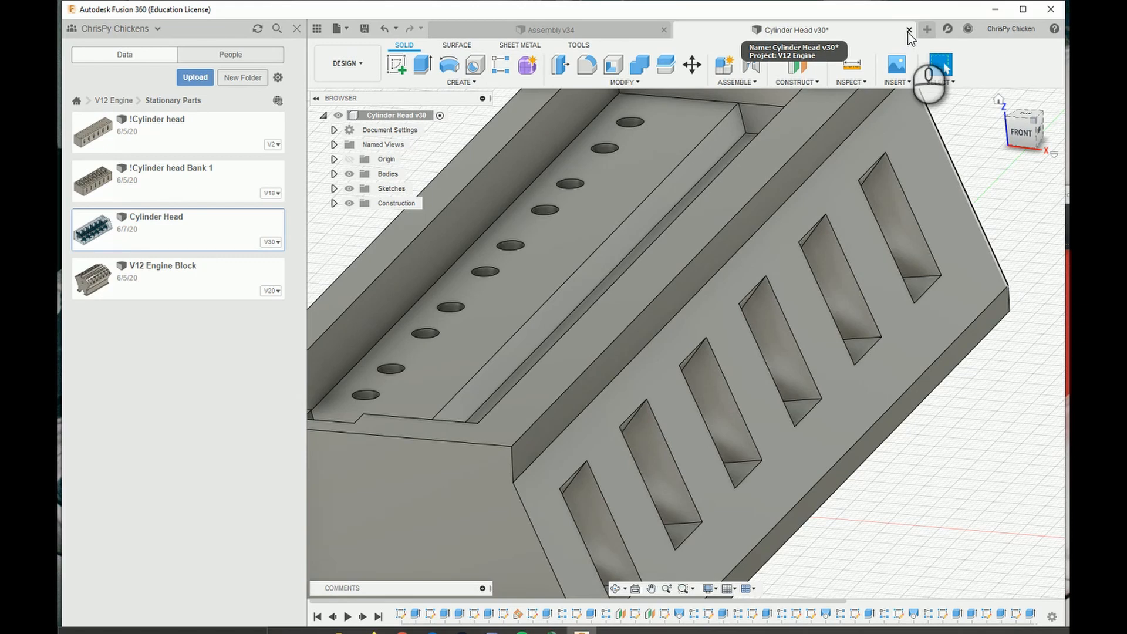
Close the Cylinder Head design without saving and the engine Assembly design, and open Cylinder Head Assembly from the V12 Engine folder.
{"action": "left_click", "coordinate": [909, 30]}
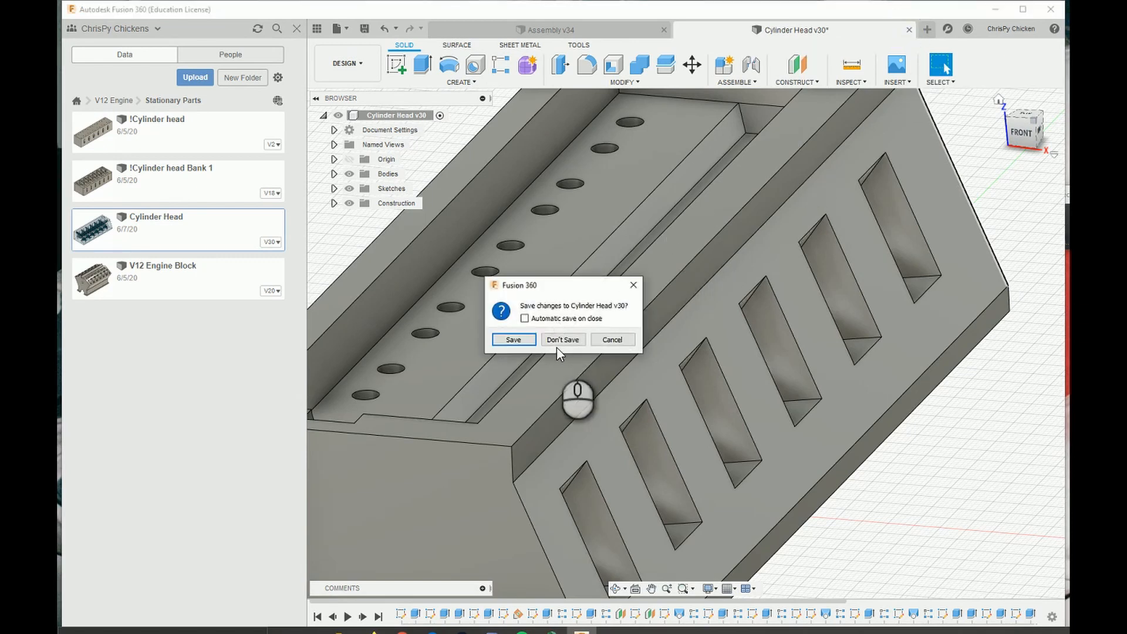
{"action": "left_click", "coordinate": [560, 339]}
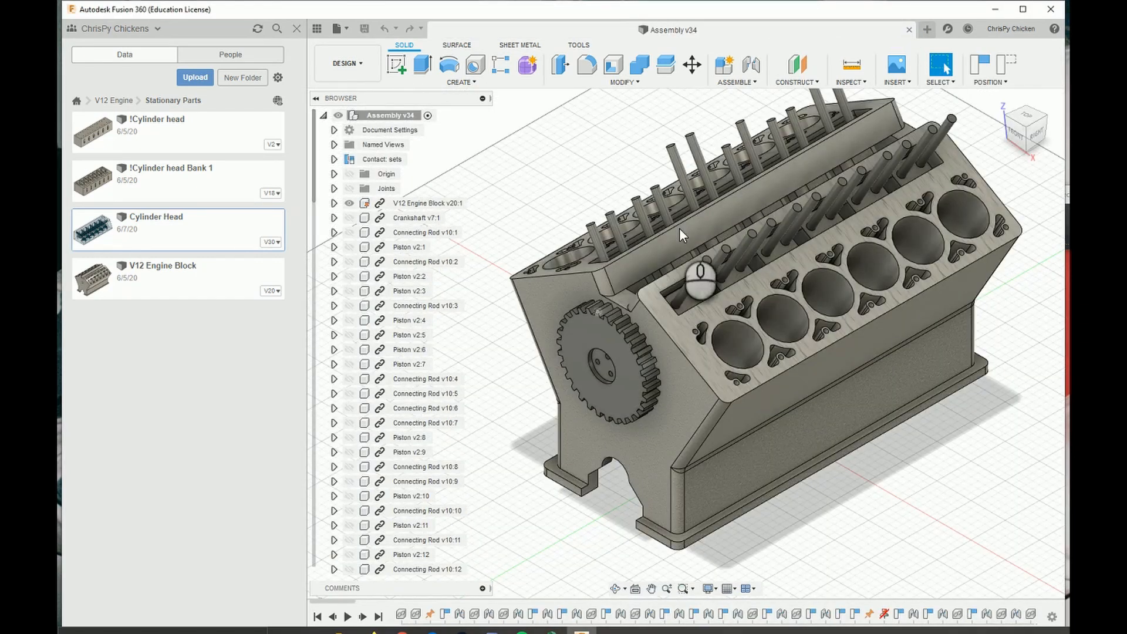
{"action": "left_click", "coordinate": [112, 100]}
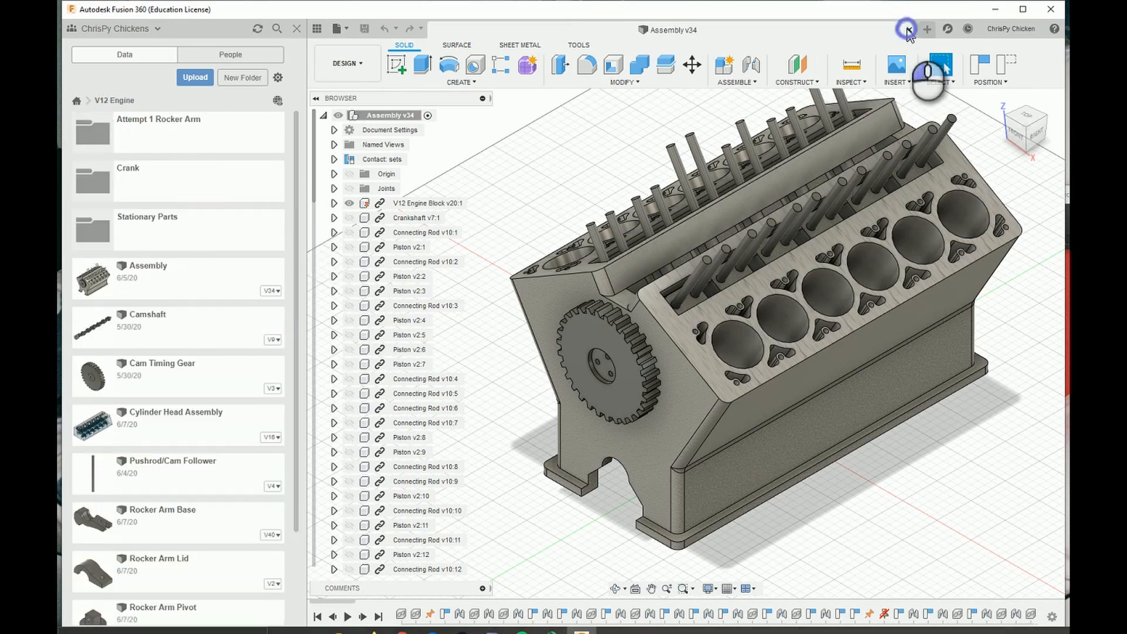
{"action": "left_click", "coordinate": [908, 30]}
{"action": "left_click", "coordinate": [184, 426]}
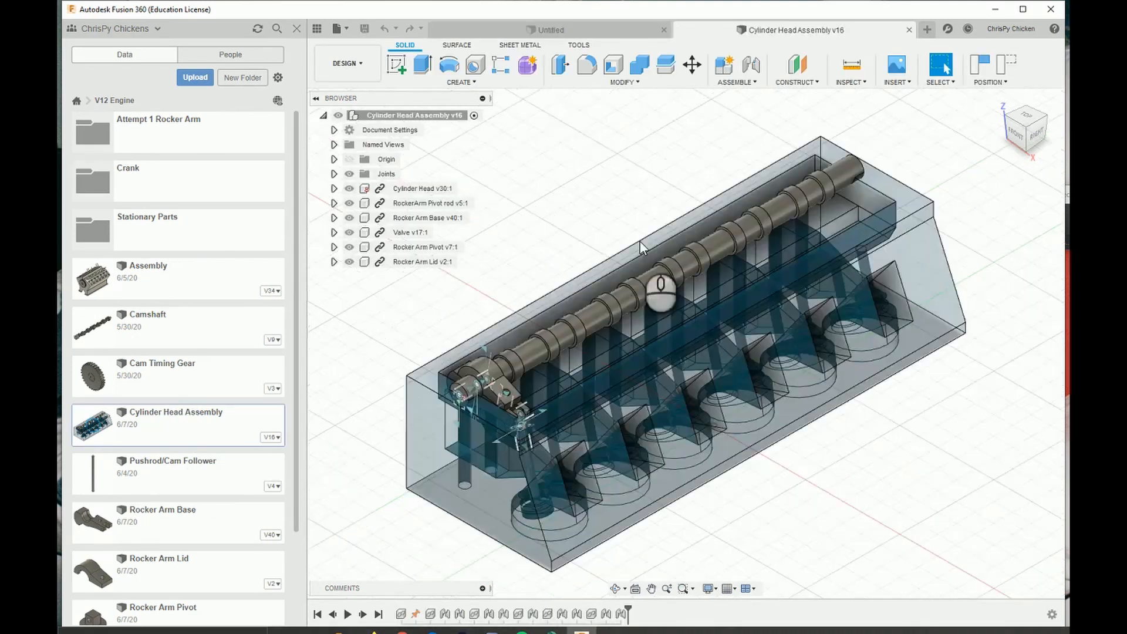
Swing the rocker arm back and forth about its pivot rod in the front view to open and close the valve.
{"action": "left_click_drag", "start_coordinate": [1017, 140], "coordinate": [1024, 123]}
{"action": "left_click", "coordinate": [1018, 135]}
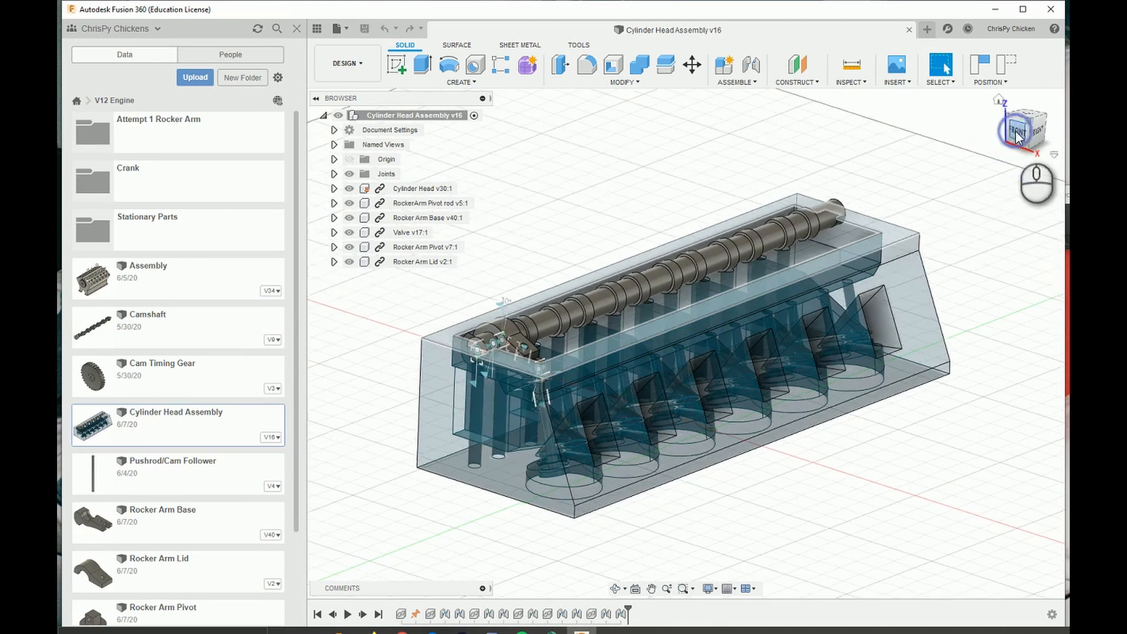
{"action": "scroll", "coordinate": [741, 370], "scroll_direction": "up", "scroll_amount": 5}
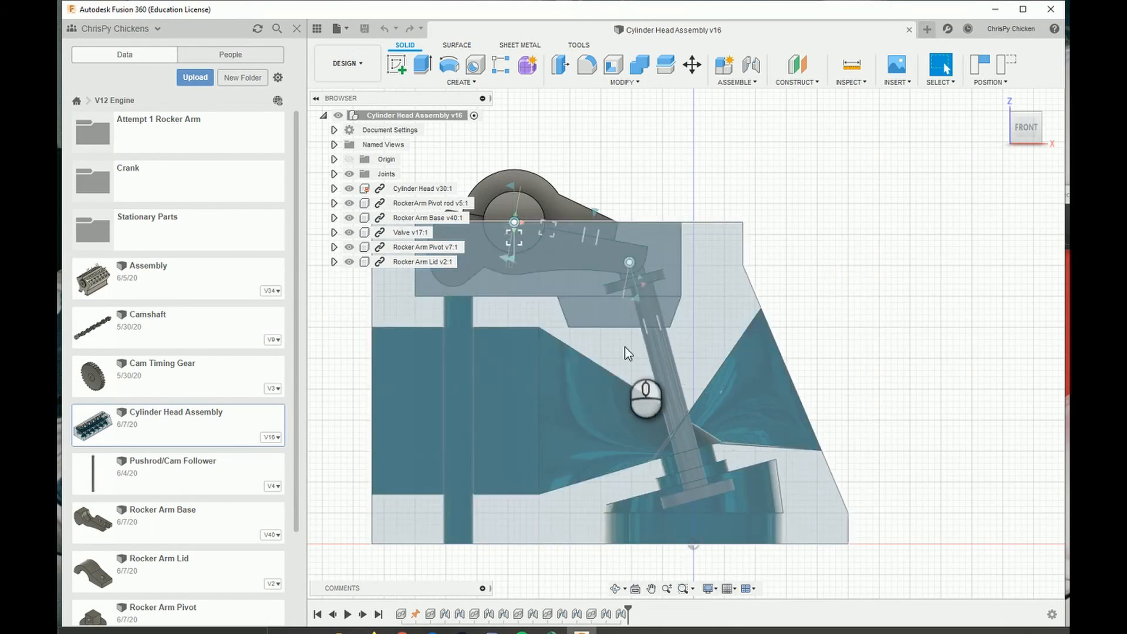
{"action": "middle_click_drag", "start_coordinate": [806, 239], "coordinate": [856, 251]}
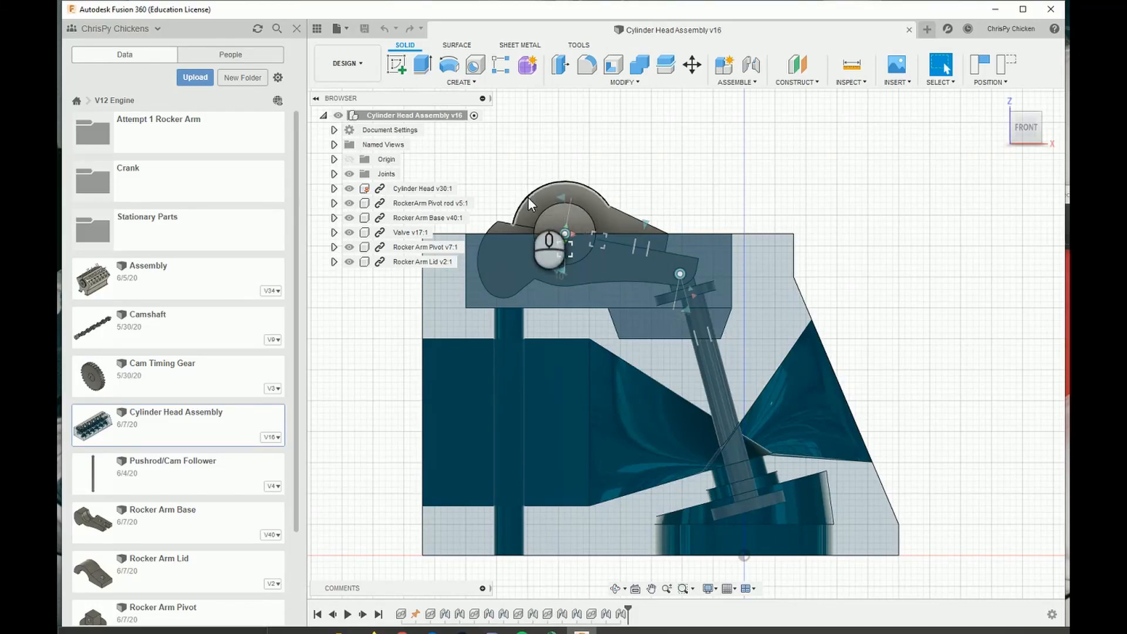
{"action": "left_click_drag", "start_coordinate": [536, 210], "coordinate": [496, 318]}
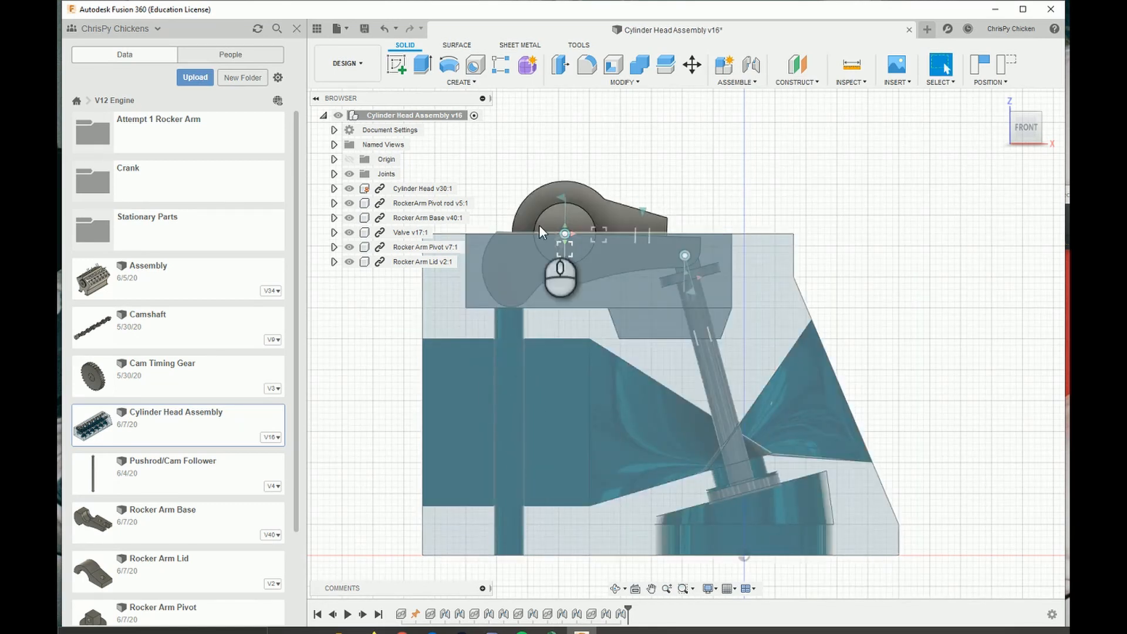
{"action": "left_click_drag", "start_coordinate": [539, 224], "coordinate": [517, 282]}
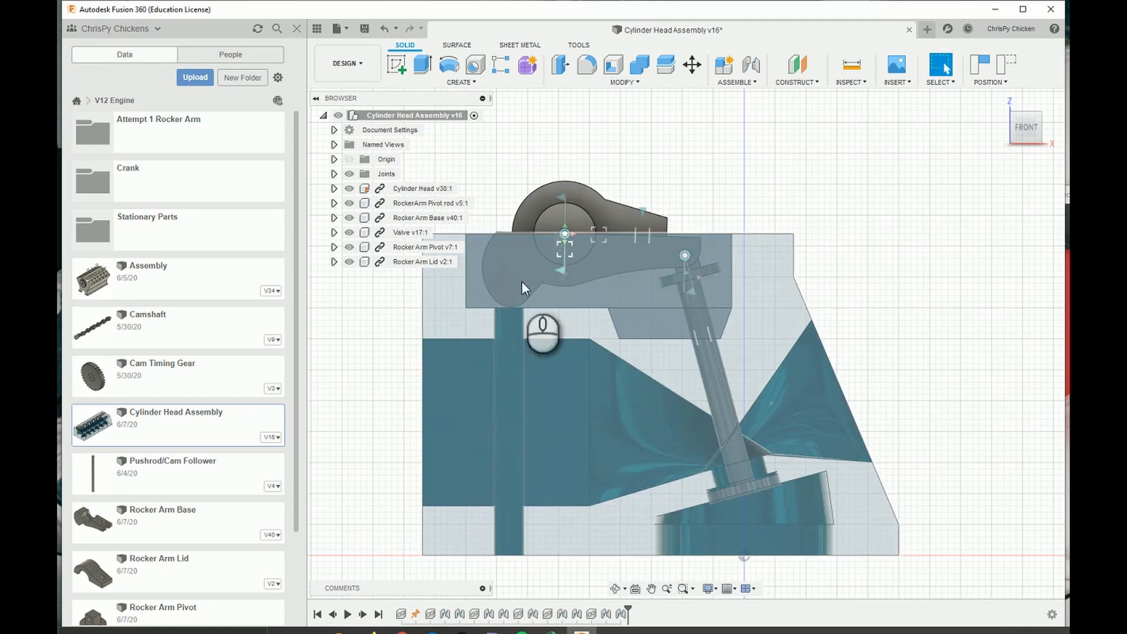
{"action": "left_click_drag", "start_coordinate": [530, 210], "coordinate": [539, 197]}
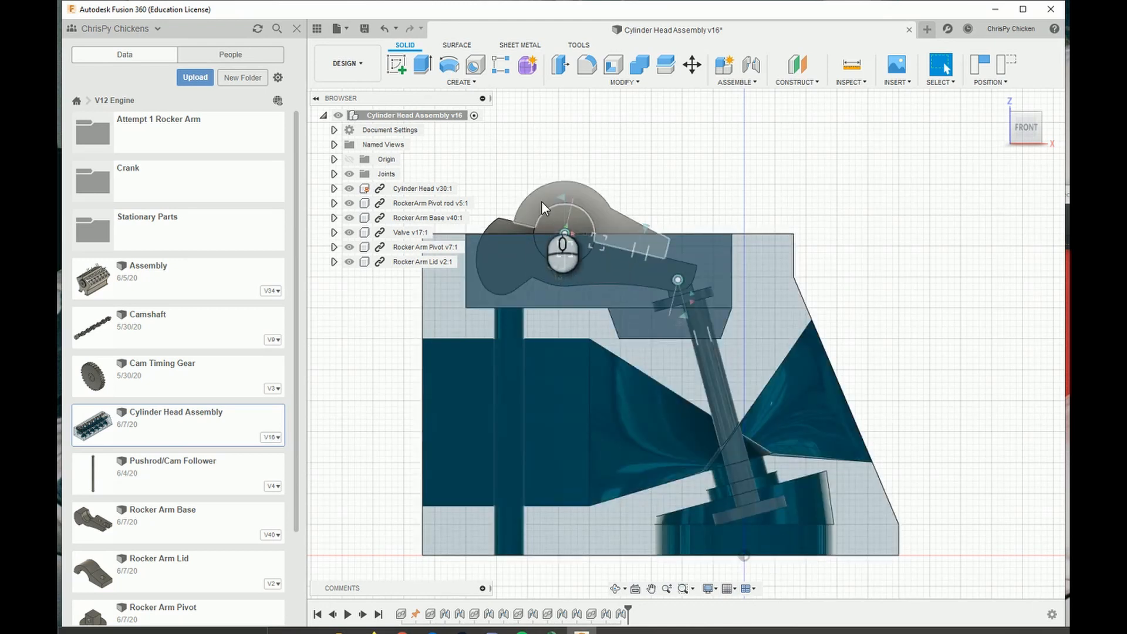
{"action": "left_click", "coordinate": [542, 200]}
{"action": "left_click_drag", "start_coordinate": [541, 201], "coordinate": [544, 199]}
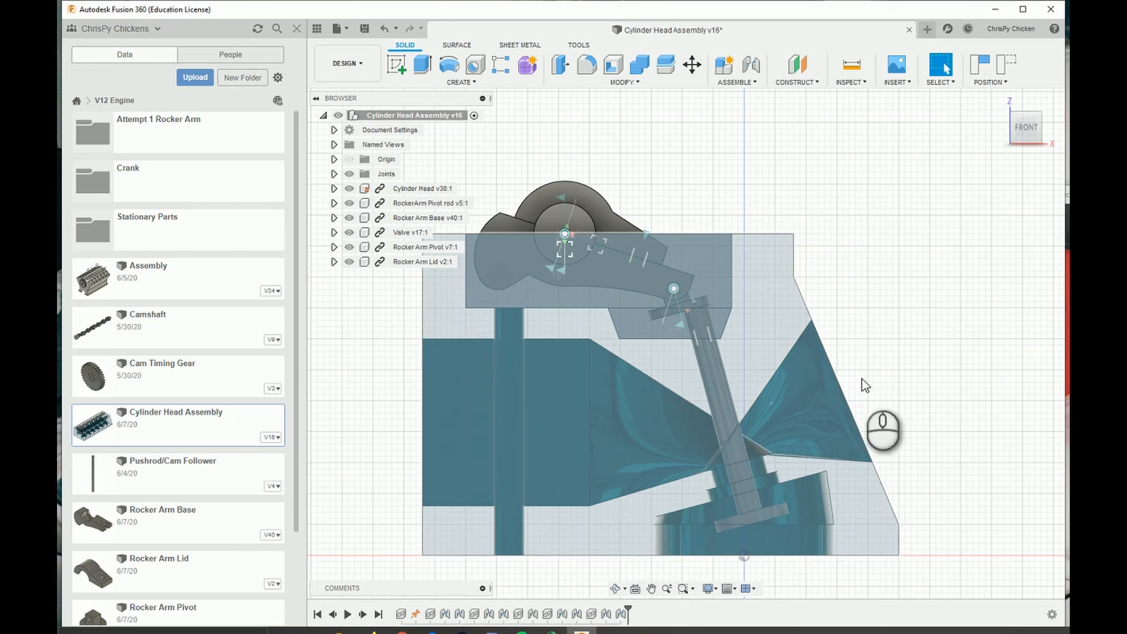
{"action": "left_click_drag", "start_coordinate": [534, 205], "coordinate": [559, 238]}
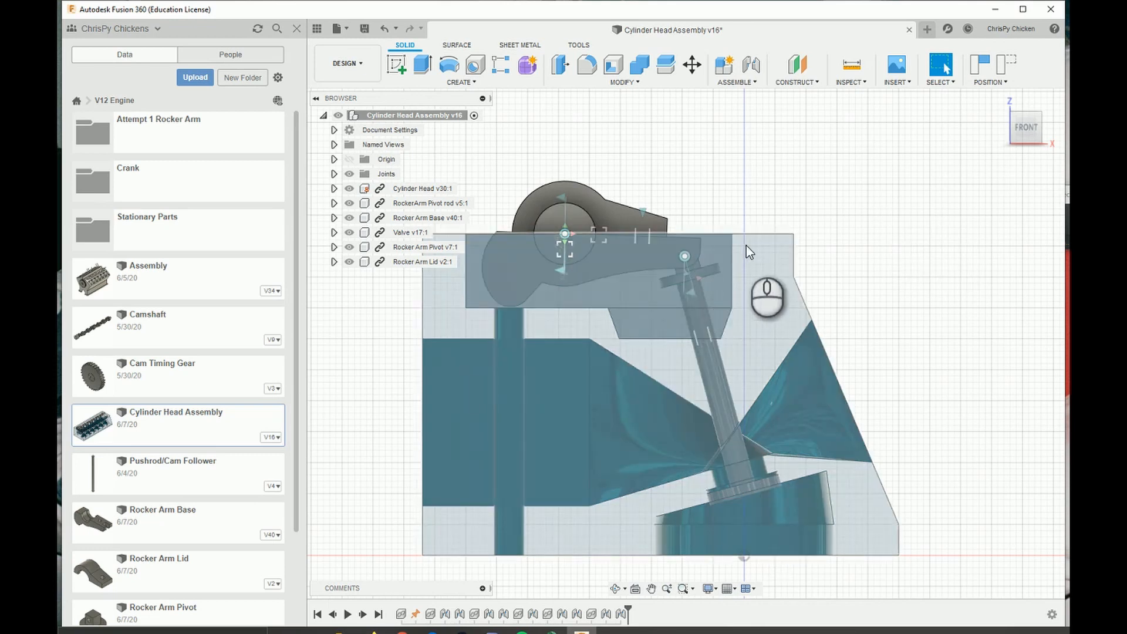
Hide the Cylinder Head component and highlight the valve stem below the rocker arm.
{"action": "scroll", "coordinate": [745, 246], "scroll_direction": "up", "scroll_amount": 3}
{"action": "left_click", "coordinate": [349, 189]}
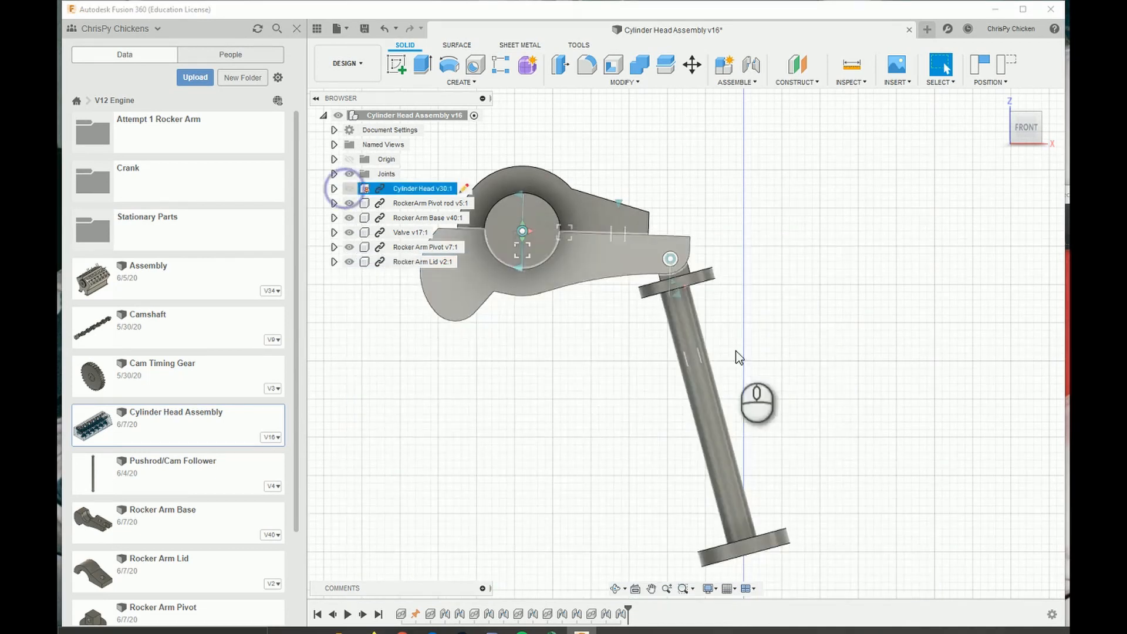
{"action": "left_click", "coordinate": [707, 390]}
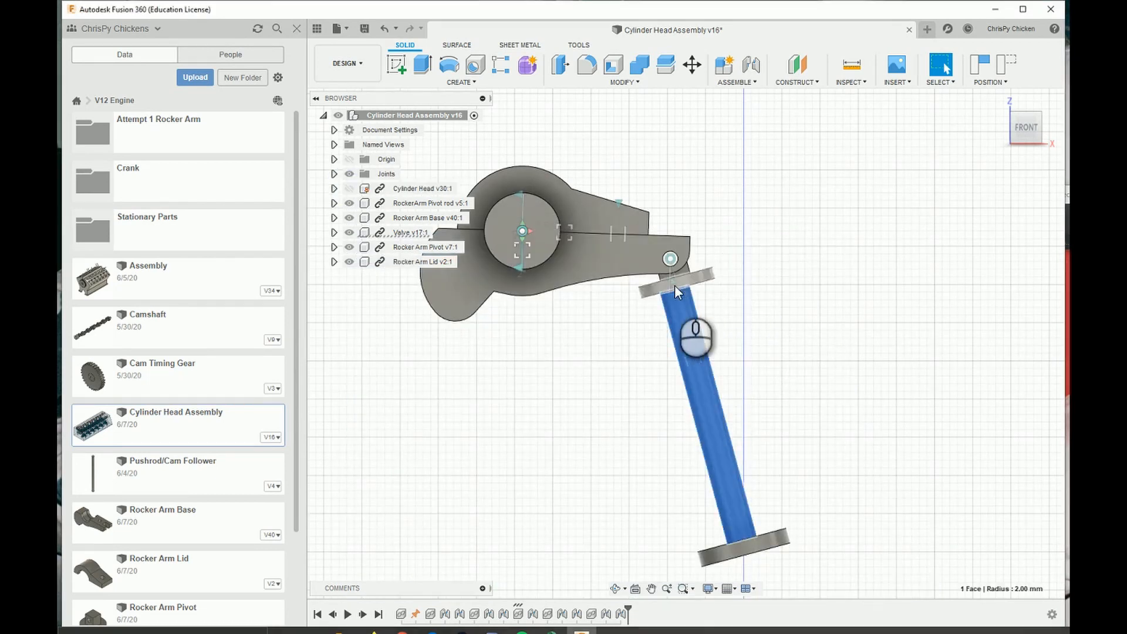
Examine the underside of the round disc between the rocker arm tip and the valve stem from below.
{"action": "mouse_move", "coordinate": [1022, 127]}
{"action": "left_mouse_down"}
{"action": "mouse_move", "coordinate": [1022, 108]}
{"action": "mouse_move", "coordinate": [1016, 131]}
{"action": "mouse_move", "coordinate": [1015, 117]}
{"action": "left_mouse_up"}
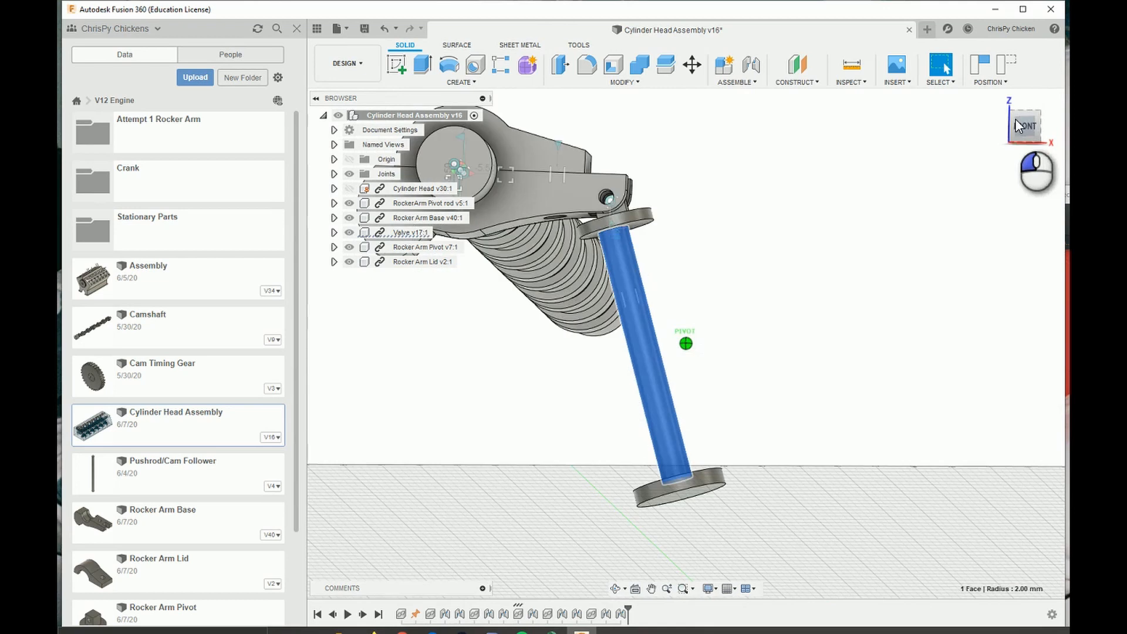
{"action": "left_click", "coordinate": [636, 229]}
{"action": "left_click", "coordinate": [646, 249]}
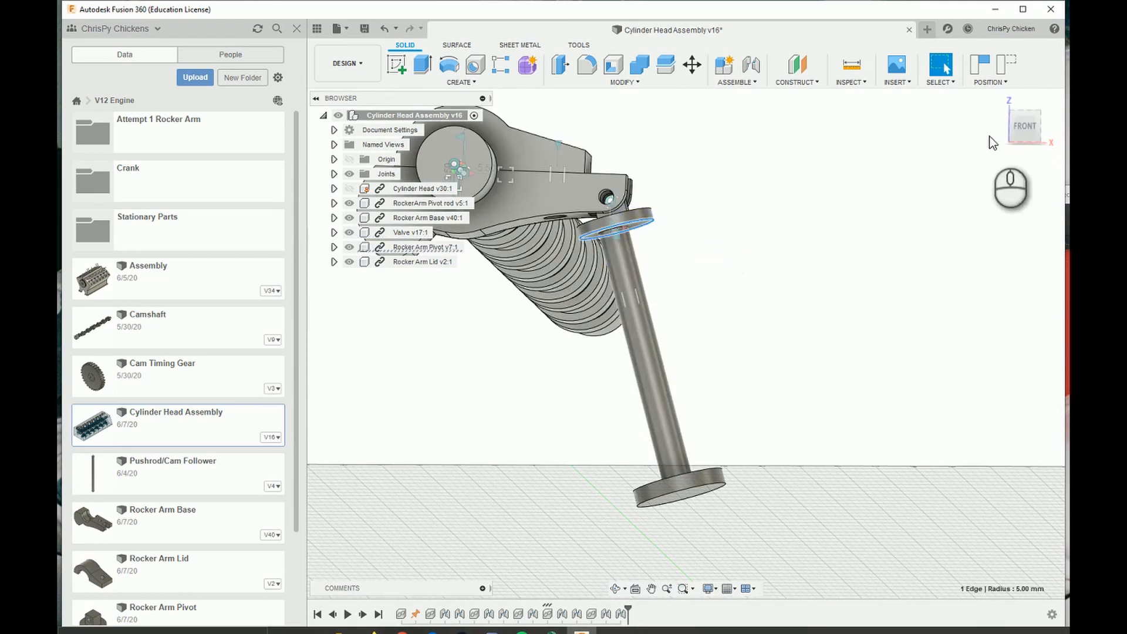
{"action": "left_click_drag", "start_coordinate": [1020, 121], "coordinate": [1019, 118]}
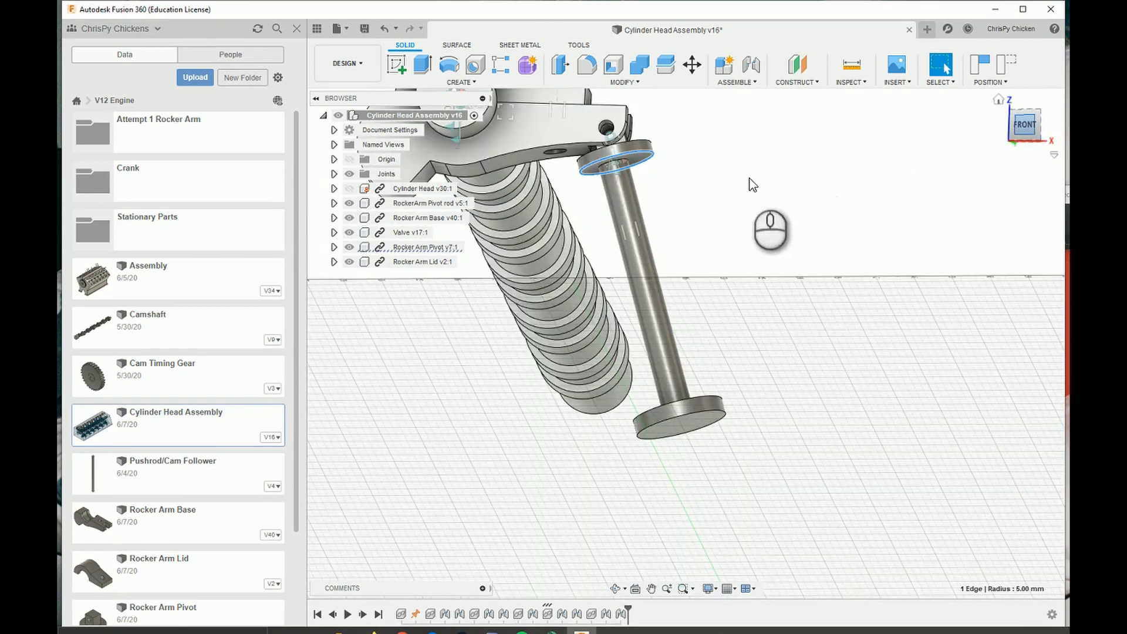
{"action": "scroll", "coordinate": [704, 186], "scroll_direction": "up", "scroll_amount": 5}
{"action": "left_click", "coordinate": [537, 144]}
{"action": "scroll", "coordinate": [734, 200], "scroll_direction": "down", "scroll_amount": 5}
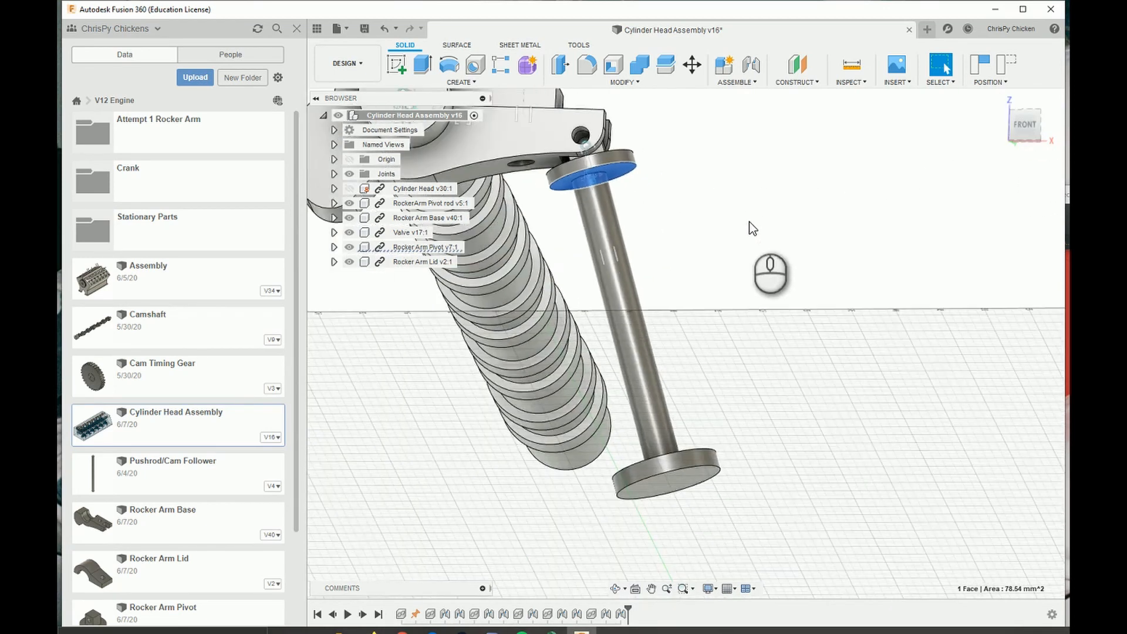
Swing the exposed rocker arm in the front view to push the valve down and study the linkage's motion.
{"action": "left_click_drag", "start_coordinate": [1025, 122], "coordinate": [1022, 140]}
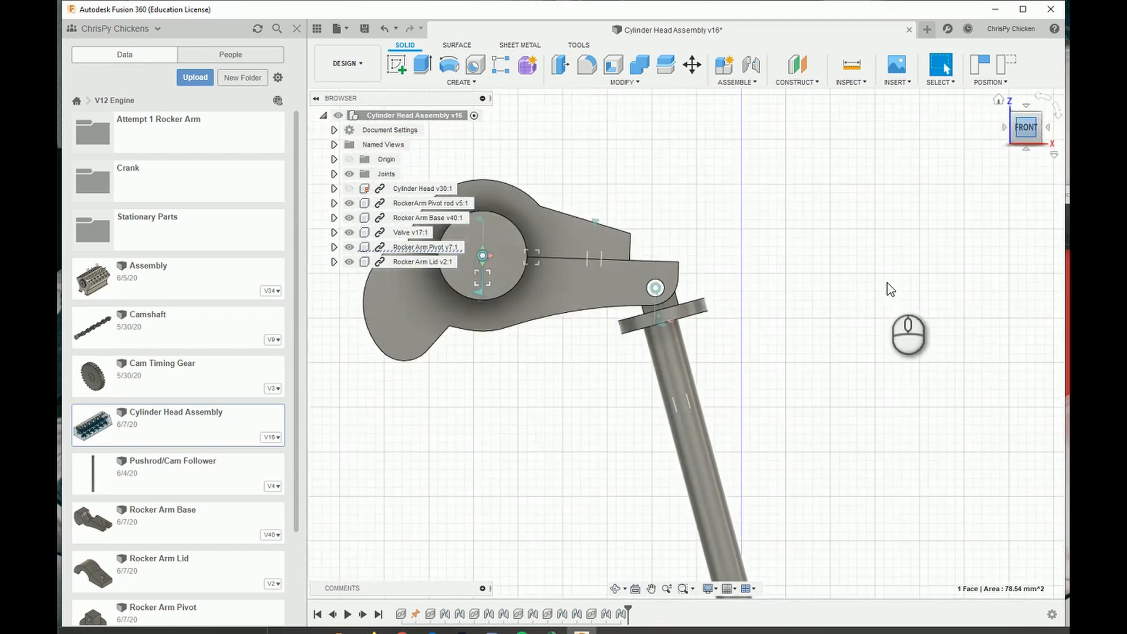
{"action": "middle_click_drag", "start_coordinate": [884, 327], "coordinate": [865, 252]}
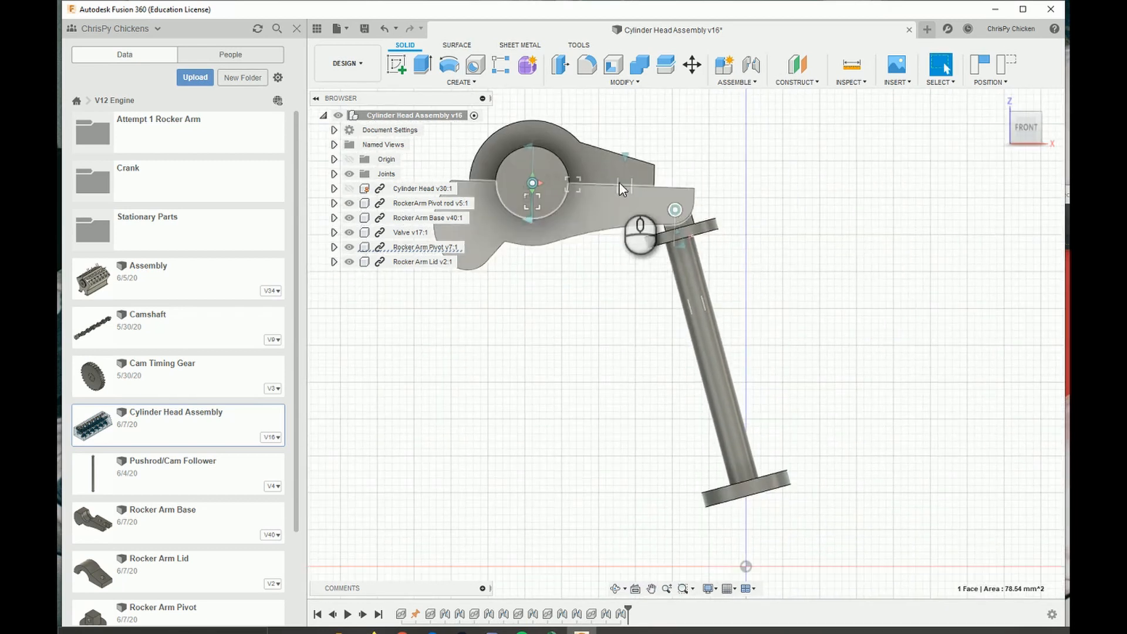
{"action": "mouse_move", "coordinate": [619, 198]}
{"action": "left_mouse_down"}
{"action": "mouse_move", "coordinate": [627, 220]}
{"action": "mouse_move", "coordinate": [633, 210]}
{"action": "left_mouse_up"}
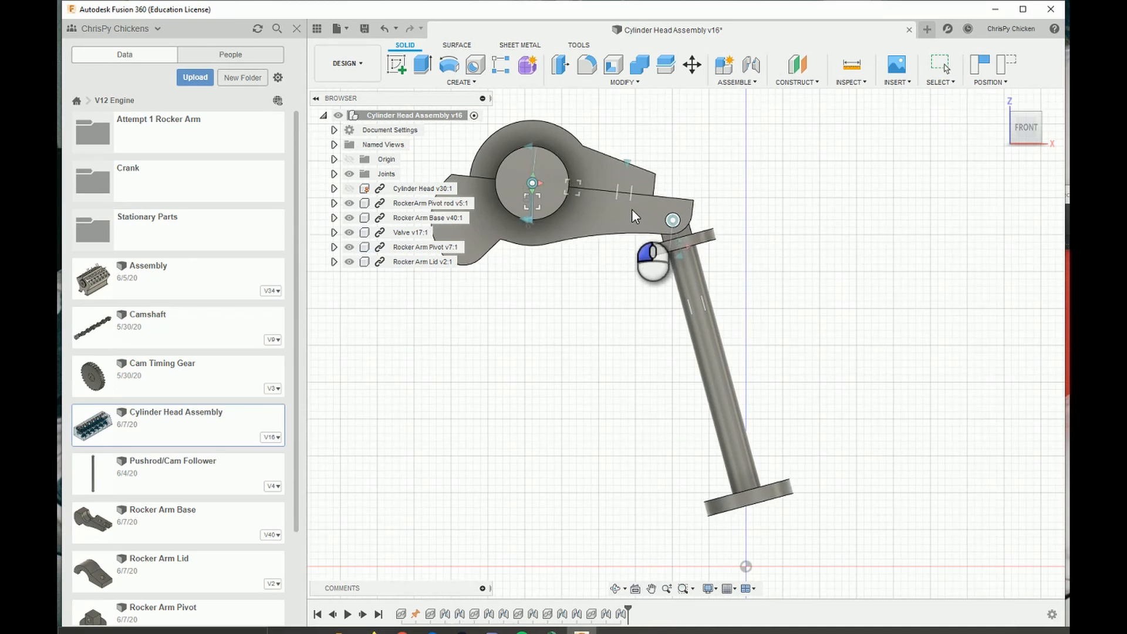
{"action": "mouse_move", "coordinate": [631, 209]}
{"action": "left_mouse_down"}
{"action": "mouse_move", "coordinate": [636, 199]}
{"action": "mouse_move", "coordinate": [640, 216]}
{"action": "left_mouse_up"}
{"action": "left_click_drag", "start_coordinate": [640, 214], "coordinate": [688, 263]}
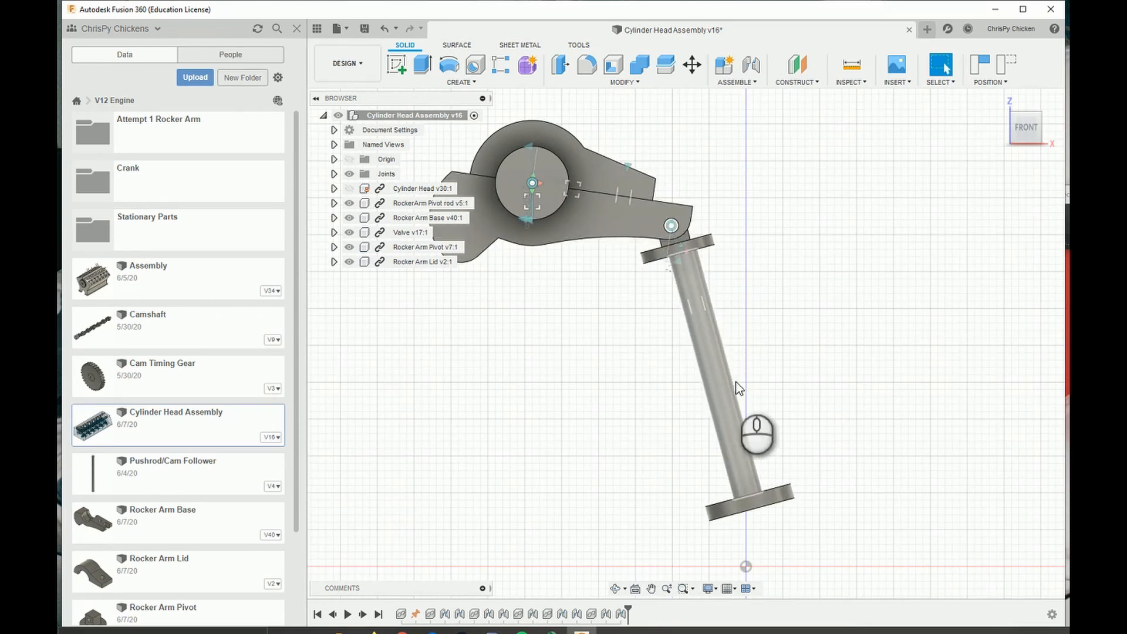
{"action": "left_click_drag", "start_coordinate": [623, 226], "coordinate": [359, 222]}
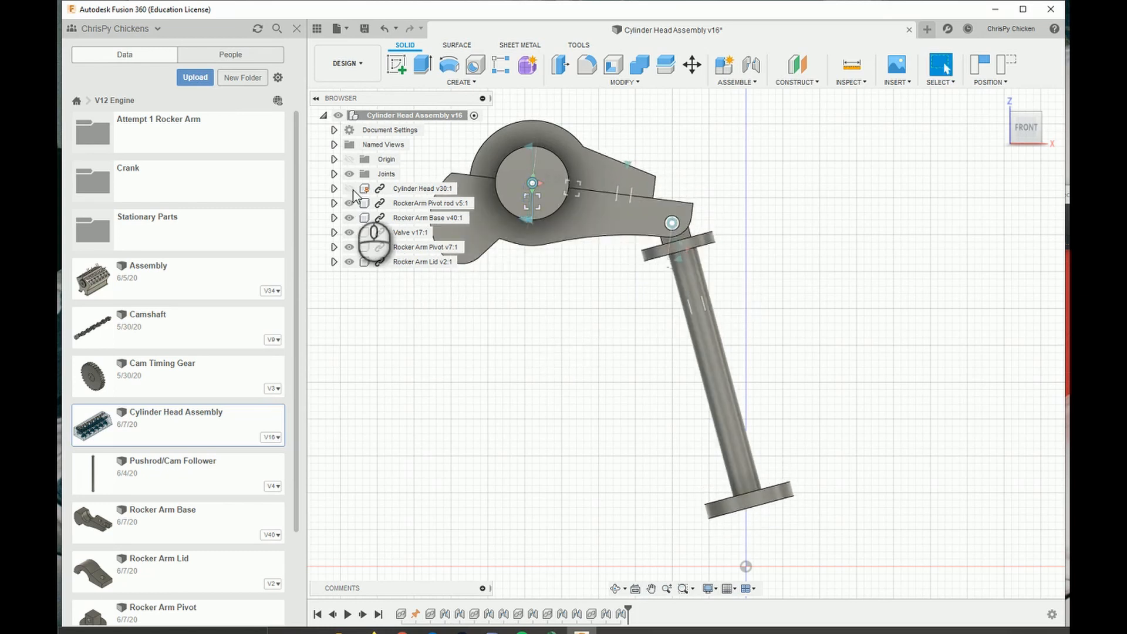
Show the Cylinder Head component again and swing the rocker arm to check the valve's travel against its seat.
{"action": "left_click", "coordinate": [348, 189]}
{"action": "left_click", "coordinate": [611, 170]}
{"action": "left_click_drag", "start_coordinate": [611, 170], "coordinate": [616, 201]}
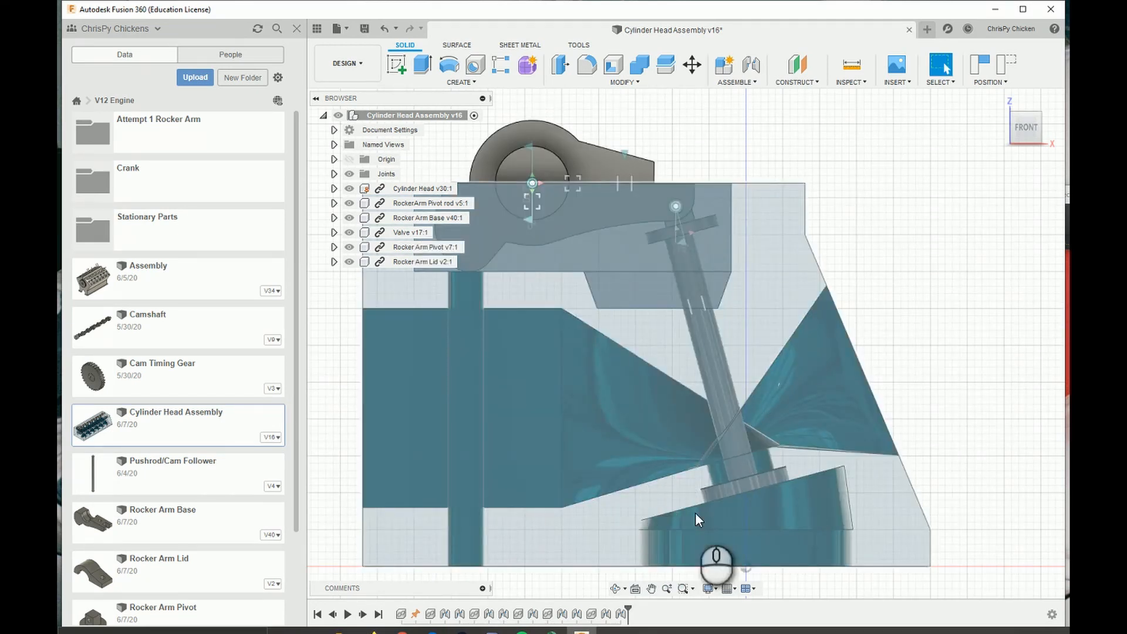
{"action": "mouse_move", "coordinate": [587, 152]}
{"action": "left_mouse_down"}
{"action": "mouse_move", "coordinate": [593, 171]}
{"action": "mouse_move", "coordinate": [615, 135]}
{"action": "mouse_move", "coordinate": [622, 150]}
{"action": "mouse_move", "coordinate": [604, 161]}
{"action": "left_mouse_up"}
Examine the cylinder head's ports, valve positions and rocker pivot rod from the front, an angled corner view and directly above.
{"action": "scroll", "coordinate": [766, 279], "scroll_direction": "down", "scroll_amount": 3}
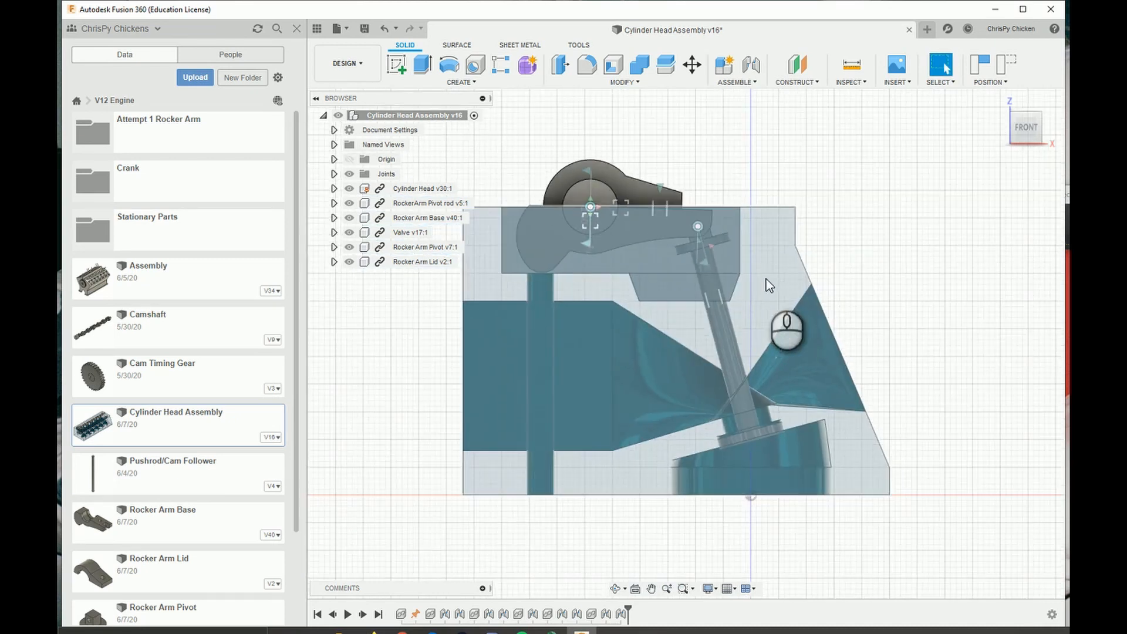
{"action": "middle_click_drag", "start_coordinate": [766, 280], "coordinate": [770, 265]}
{"action": "scroll", "coordinate": [799, 288], "scroll_direction": "up", "scroll_amount": 1}
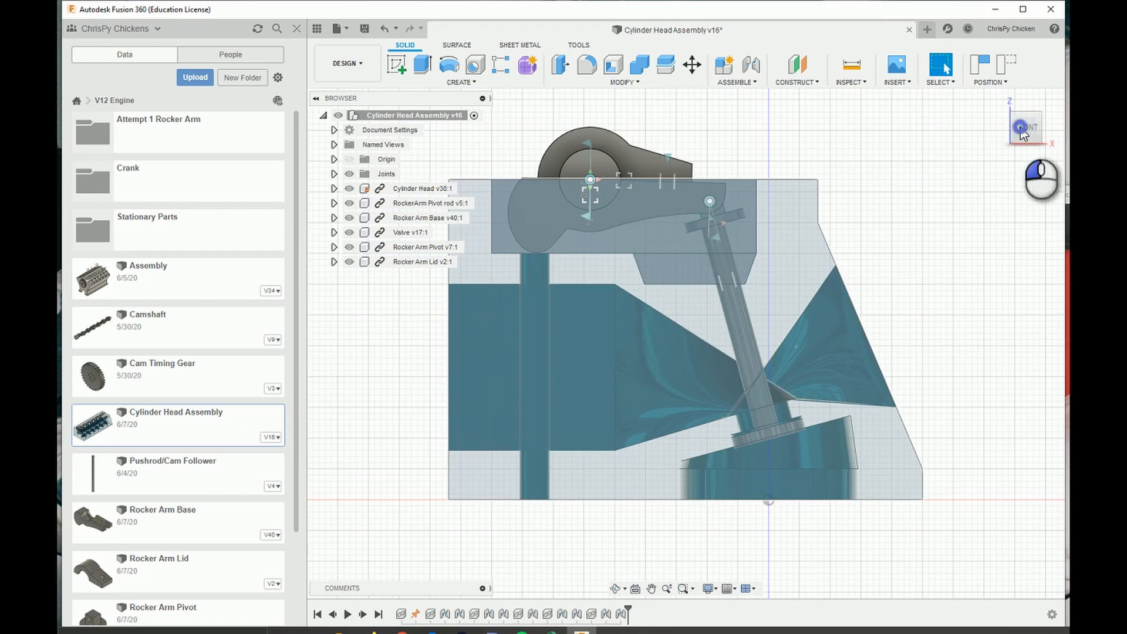
{"action": "middle_click_drag", "start_coordinate": [1018, 136], "coordinate": [984, 187], "text": "shift"}
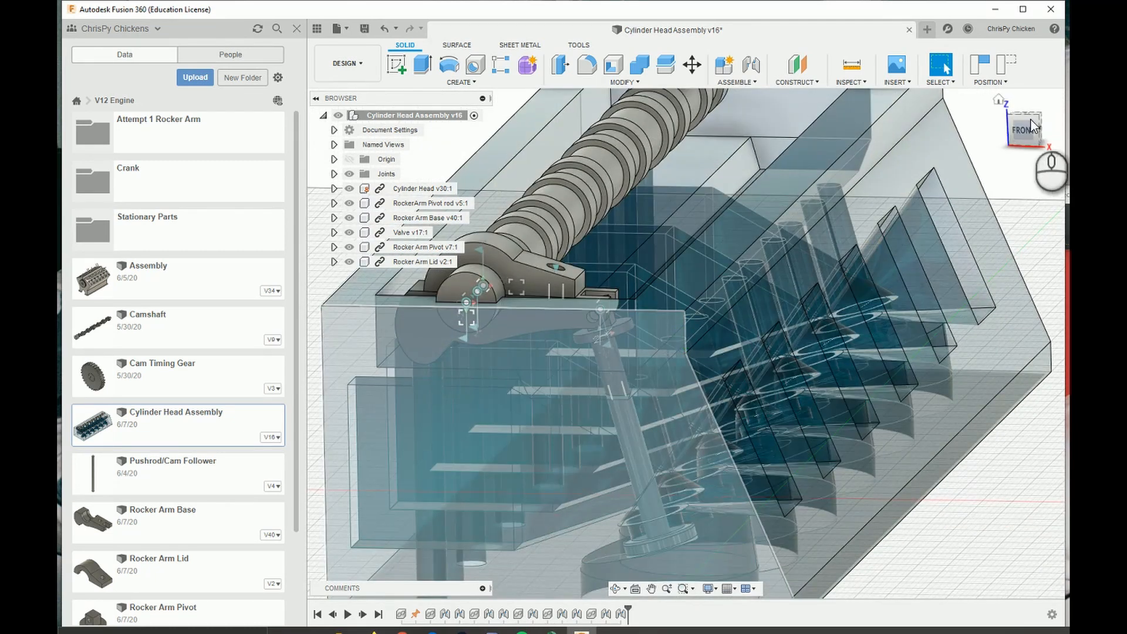
{"action": "left_click", "coordinate": [1035, 121]}
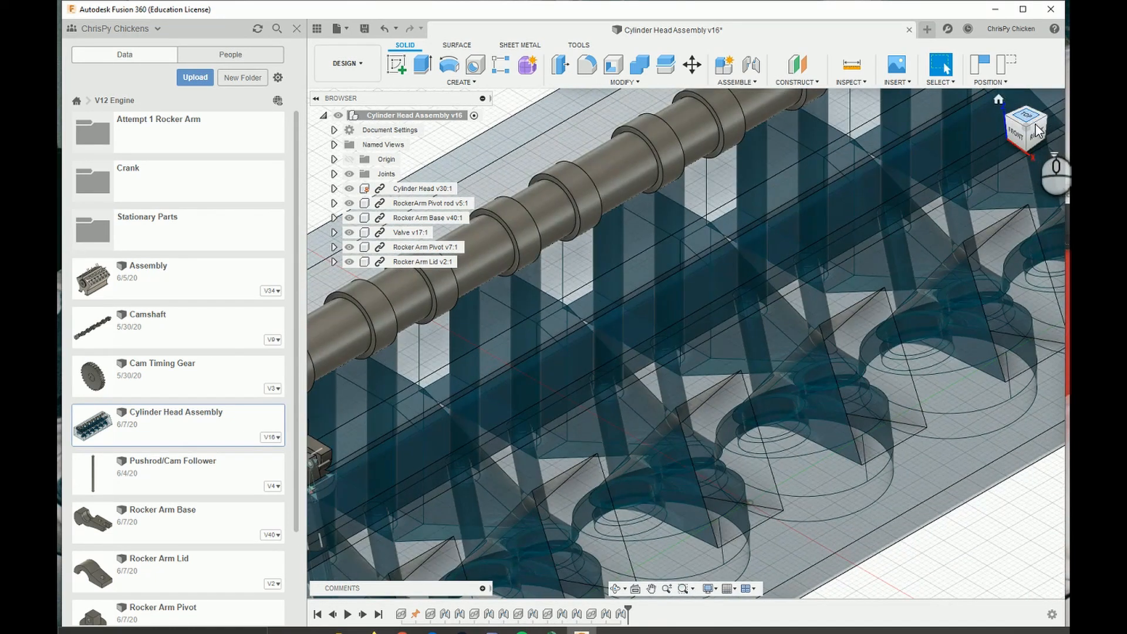
{"action": "left_click", "coordinate": [1034, 124]}
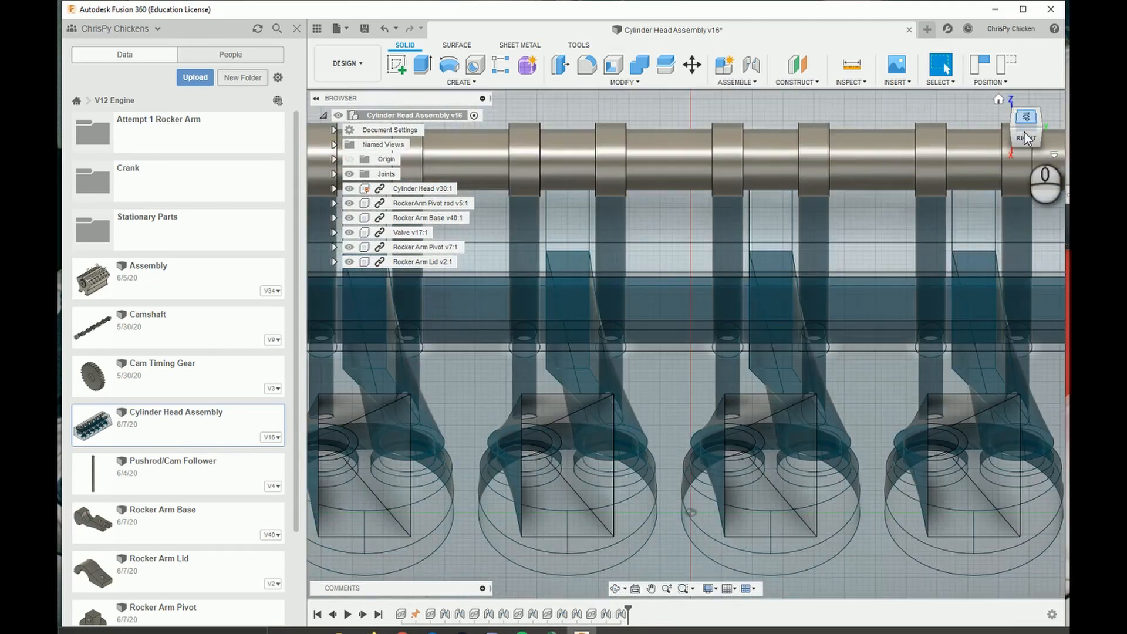
{"action": "left_click", "coordinate": [1027, 122]}
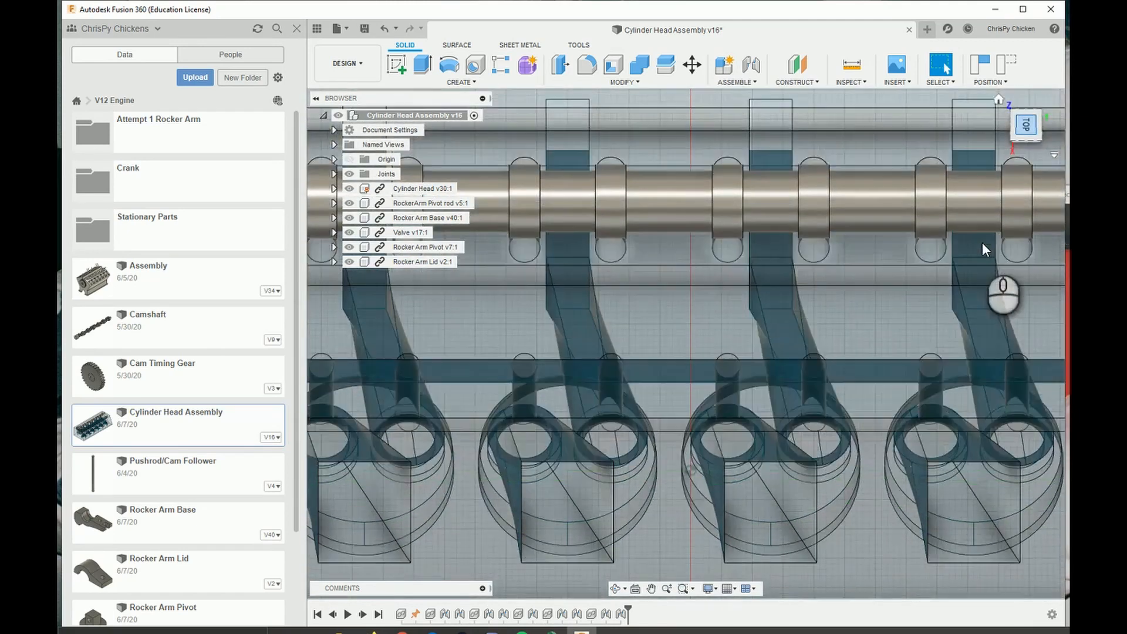
{"action": "scroll", "coordinate": [622, 408], "scroll_direction": "down", "scroll_amount": 3}
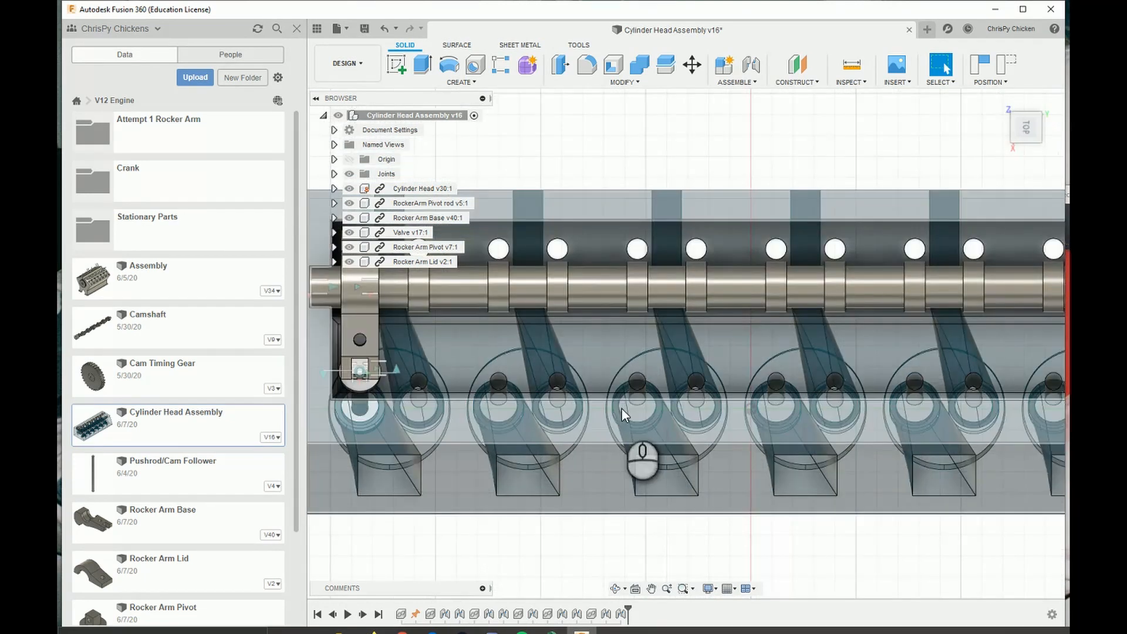
Hide the RockerArm Pivot rod, examine the rows of holes from above, and return to the front view.
{"action": "left_click", "coordinate": [349, 204]}
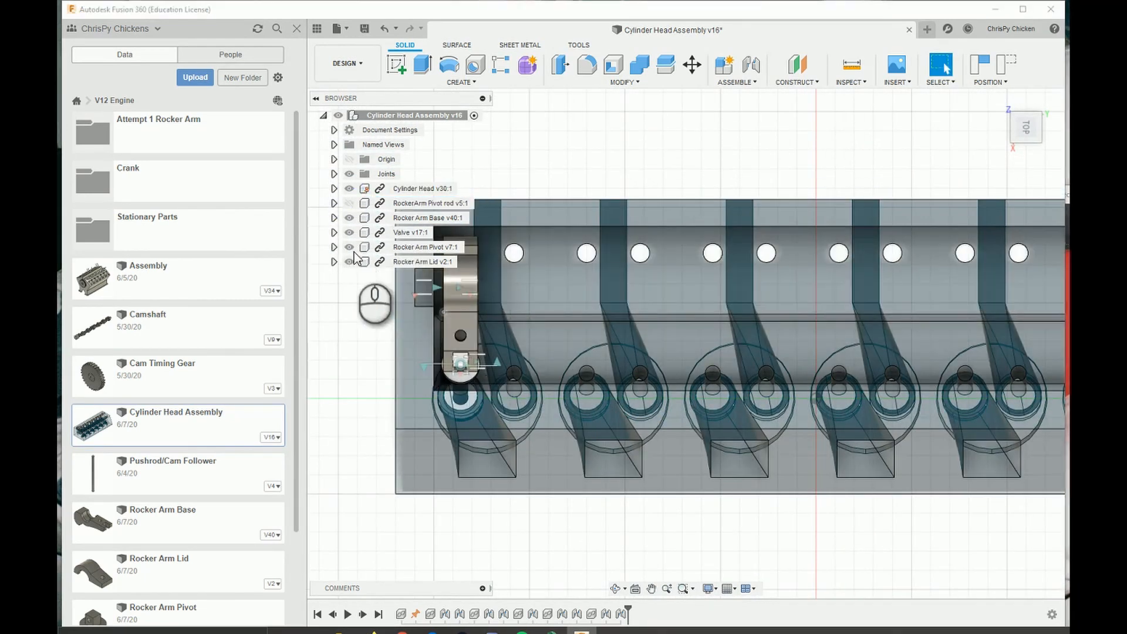
{"action": "scroll", "coordinate": [722, 294], "scroll_direction": "up", "scroll_amount": 2}
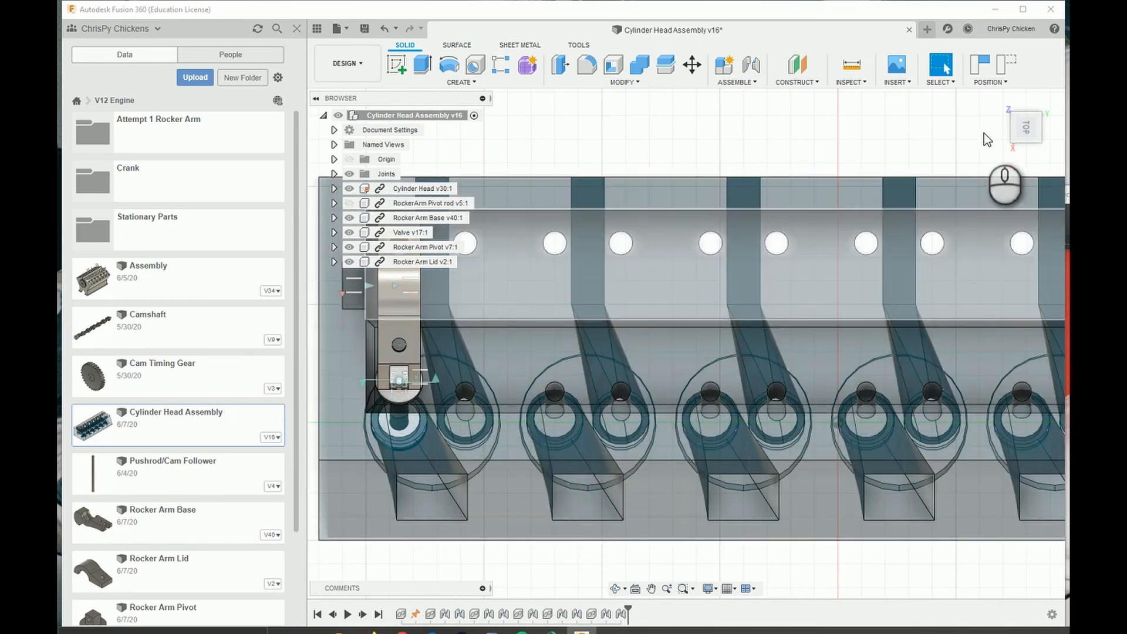
{"action": "left_click", "coordinate": [1022, 129]}
{"action": "mouse_move", "coordinate": [1022, 129]}
{"action": "left_mouse_down"}
{"action": "mouse_move", "coordinate": [1018, 97]}
{"action": "mouse_move", "coordinate": [995, 75]}
{"action": "mouse_move", "coordinate": [1059, 62]}
{"action": "mouse_move", "coordinate": [1013, 151]}
{"action": "mouse_move", "coordinate": [1026, 101]}
{"action": "mouse_move", "coordinate": [1036, 170]}
{"action": "mouse_move", "coordinate": [1013, 132]}
{"action": "left_mouse_up"}
{"action": "left_click", "coordinate": [1011, 129]}
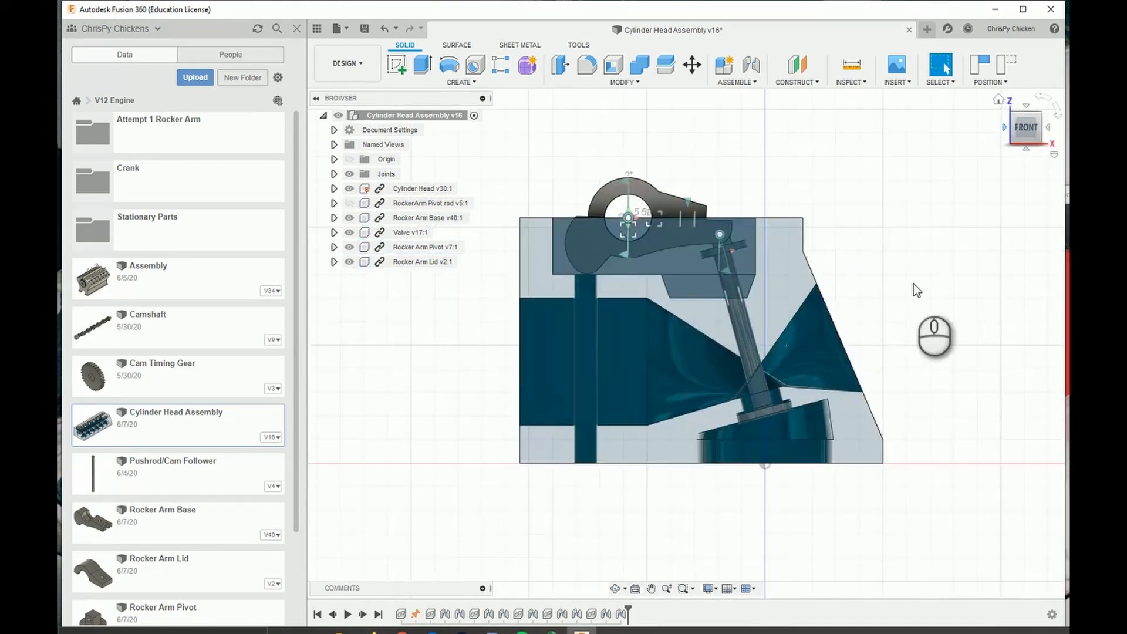
{"action": "scroll", "coordinate": [911, 283], "scroll_direction": "down", "scroll_amount": 1}
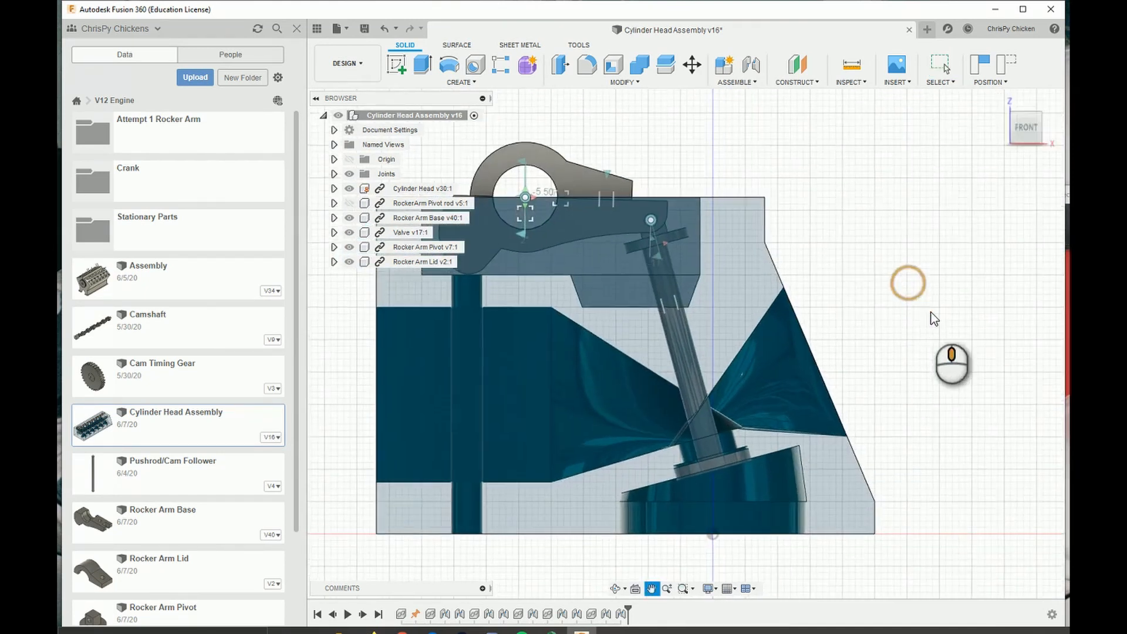
Swing the rocker arm slightly in the front view to check its pivot and valve linkage, and show the RockerArm Pivot rod again.
{"action": "scroll", "coordinate": [931, 317], "scroll_direction": "down", "scroll_amount": 1}
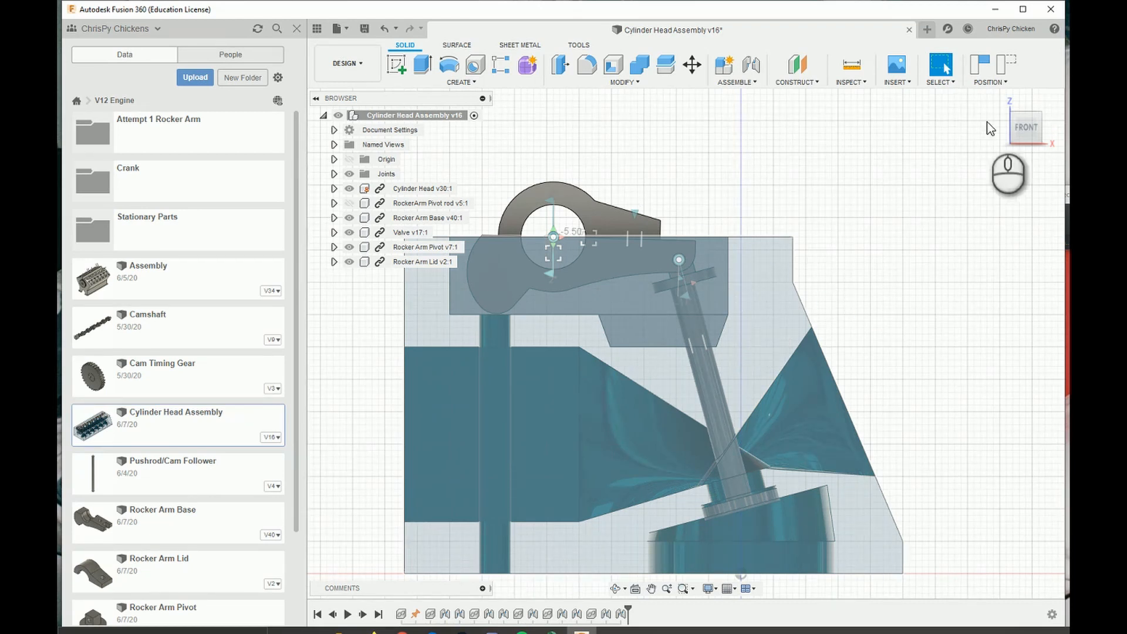
{"action": "mouse_move", "coordinate": [1011, 136]}
{"action": "left_mouse_down"}
{"action": "mouse_move", "coordinate": [488, 555]}
{"action": "mouse_move", "coordinate": [847, 202]}
{"action": "mouse_move", "coordinate": [570, 472]}
{"action": "mouse_move", "coordinate": [890, 284]}
{"action": "mouse_move", "coordinate": [1004, 200]}
{"action": "mouse_move", "coordinate": [1015, 133]}
{"action": "left_mouse_up"}
{"action": "left_click", "coordinate": [1014, 129]}
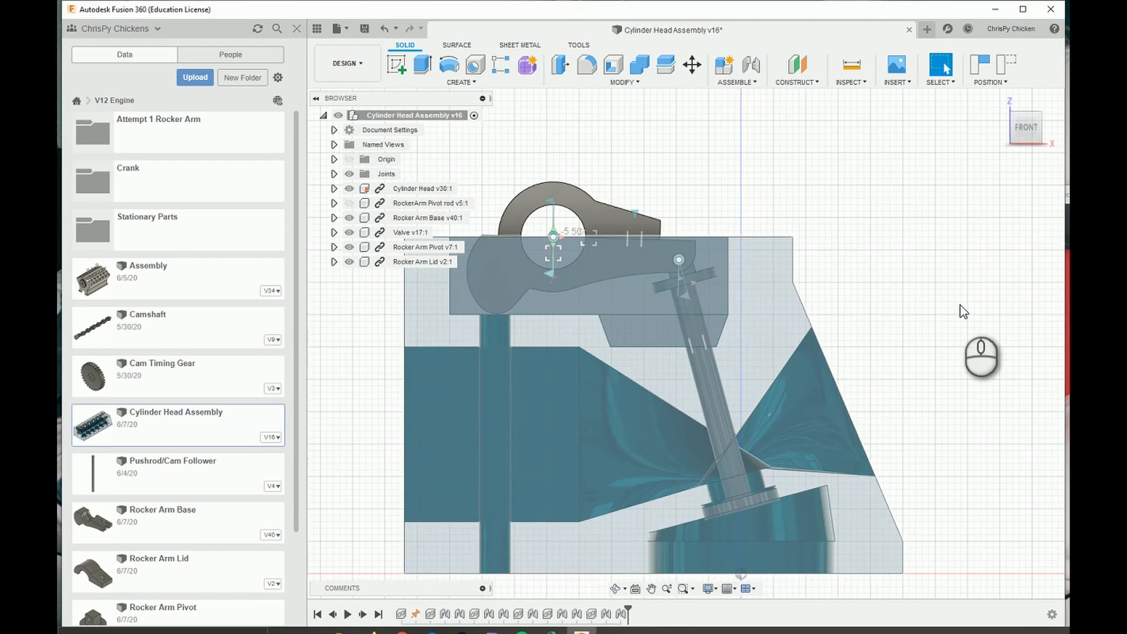
{"action": "scroll", "coordinate": [963, 312], "scroll_direction": "down", "scroll_amount": 1}
{"action": "middle_click_drag", "start_coordinate": [960, 305], "coordinate": [953, 274]}
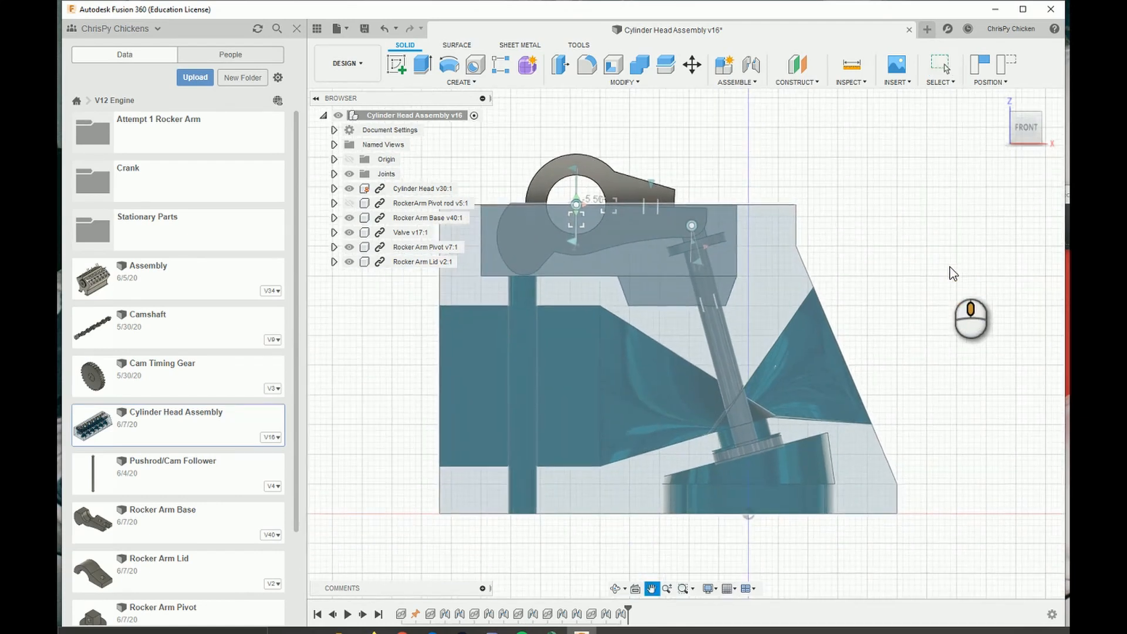
{"action": "left_click", "coordinate": [549, 183]}
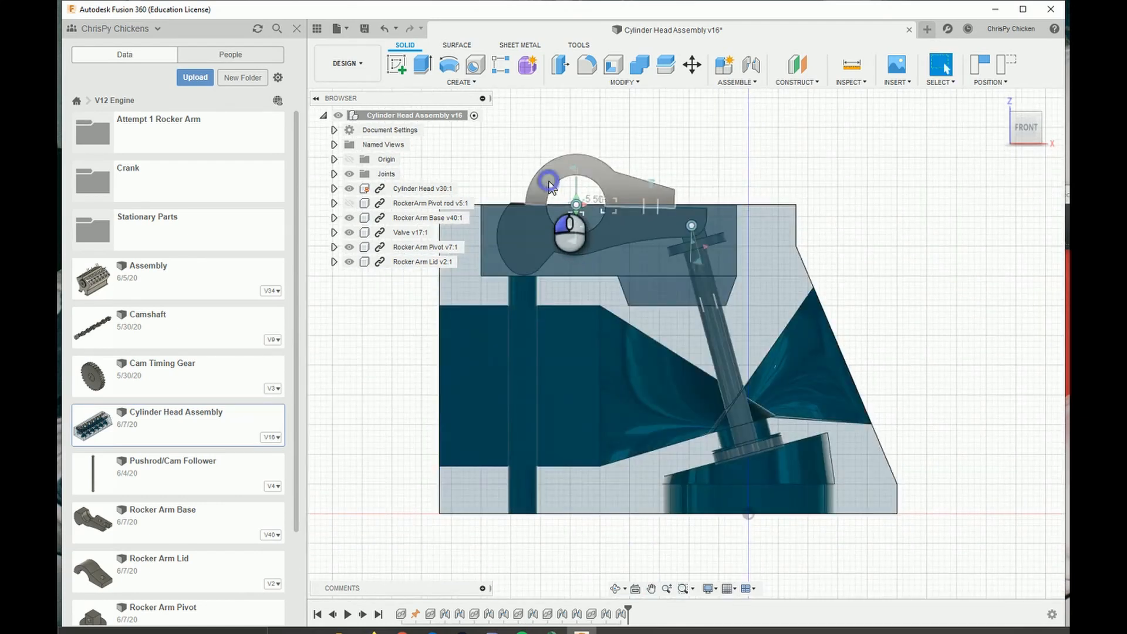
{"action": "mouse_move", "coordinate": [550, 184]}
{"action": "left_mouse_down"}
{"action": "mouse_move", "coordinate": [552, 176]}
{"action": "mouse_move", "coordinate": [554, 186]}
{"action": "left_mouse_up"}
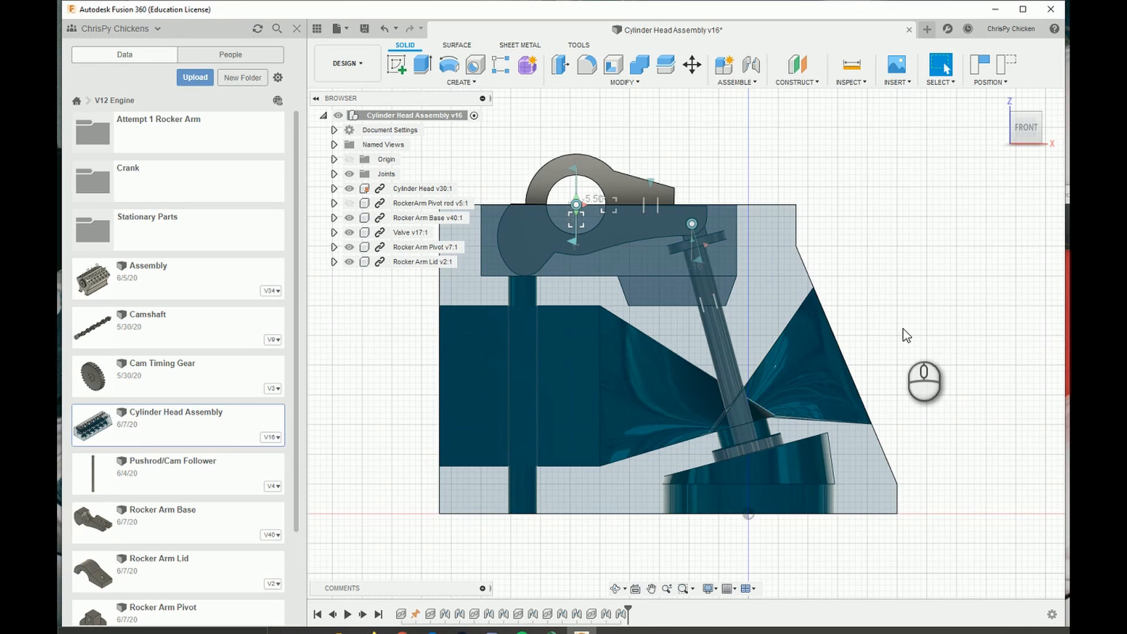
{"action": "left_click", "coordinate": [349, 203]}
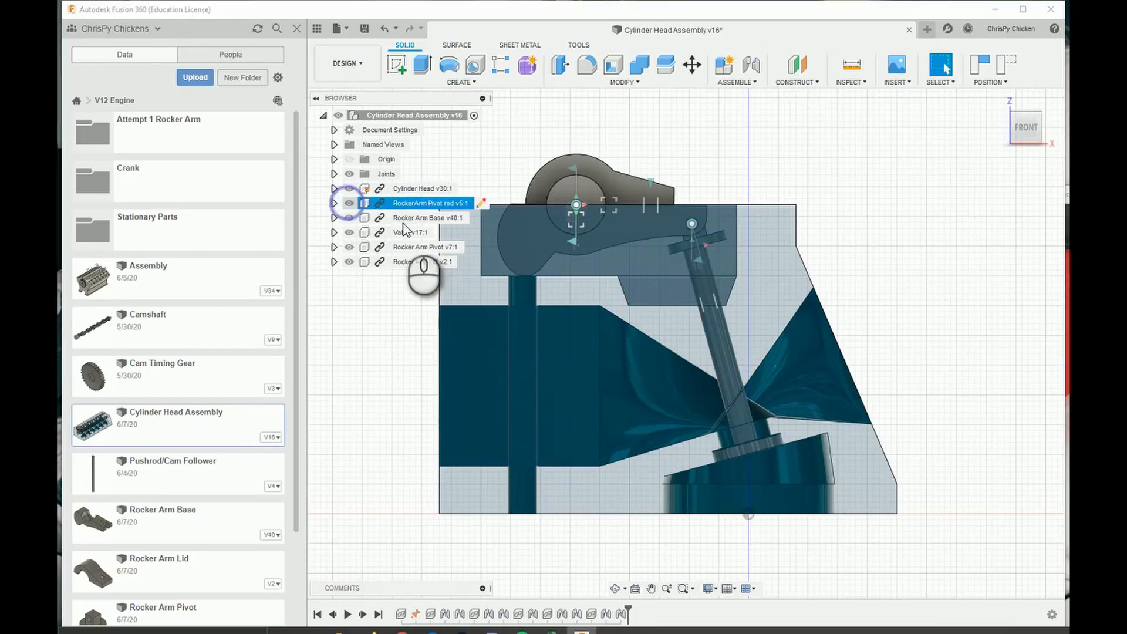